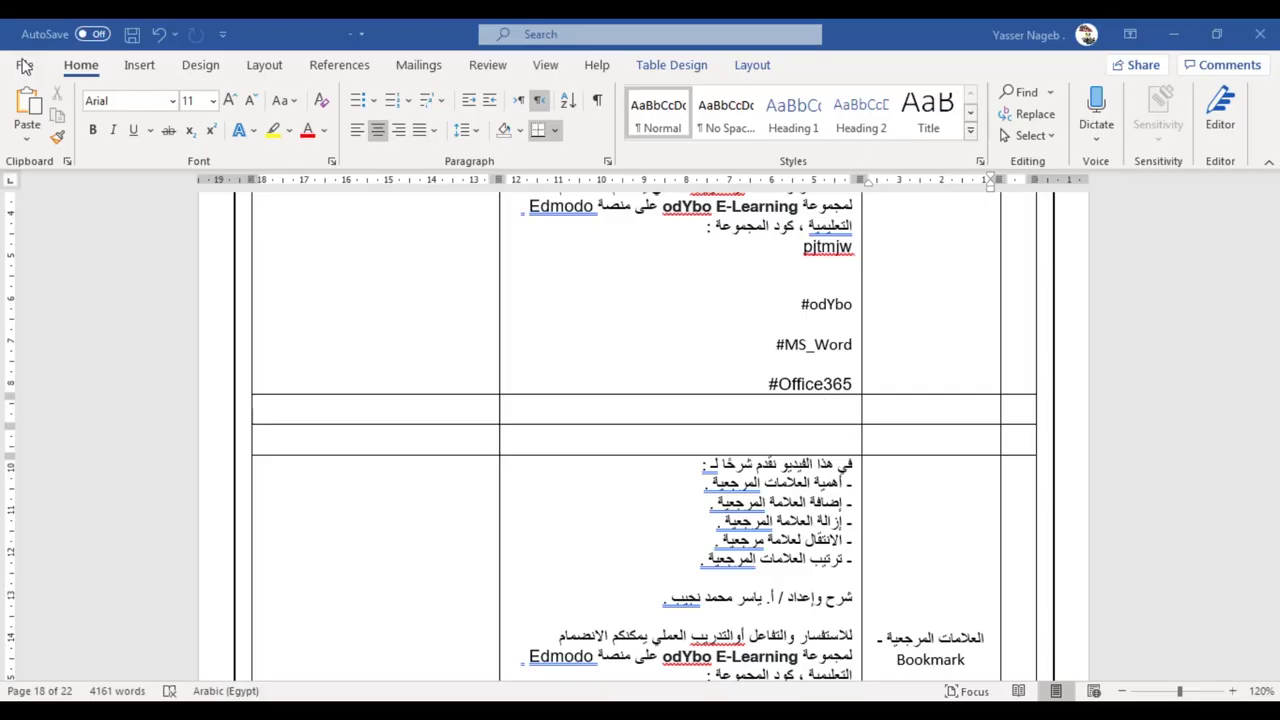
Step: Bring up the Print page, with Microsoft Print to PDF as printer, previewing page 18 of 22
left_click(24, 65)
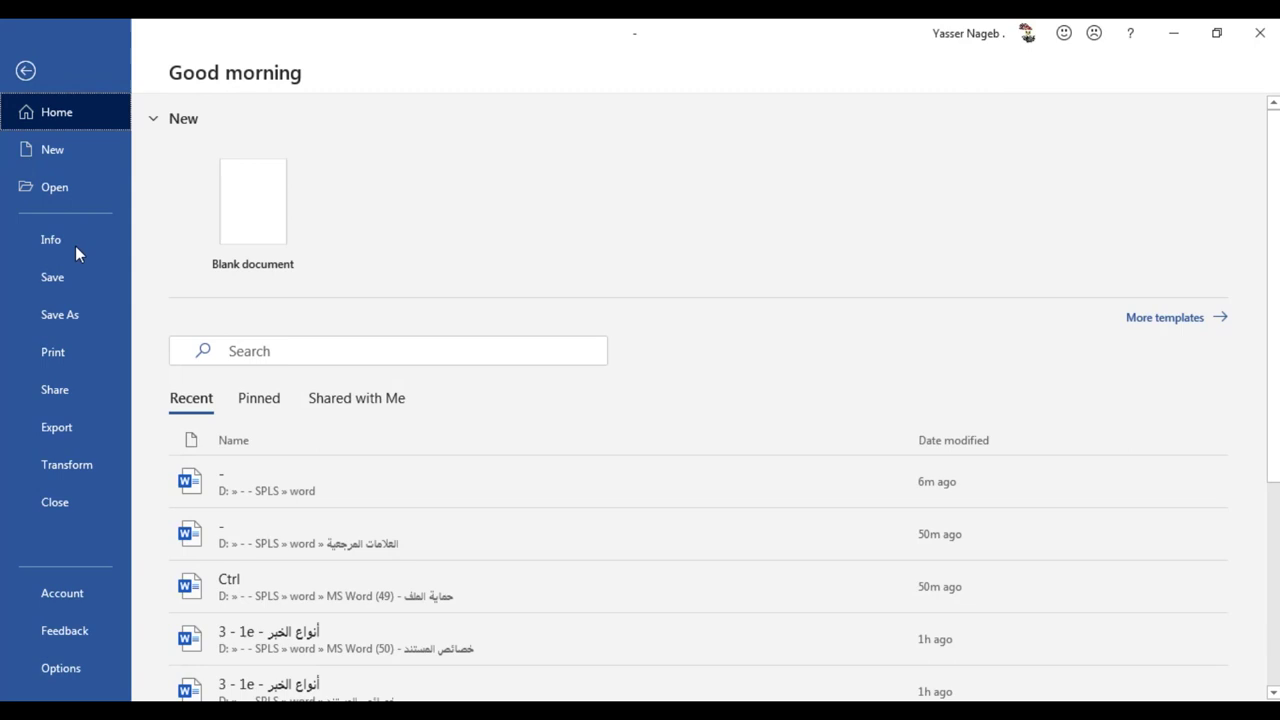
left_click(75, 355)
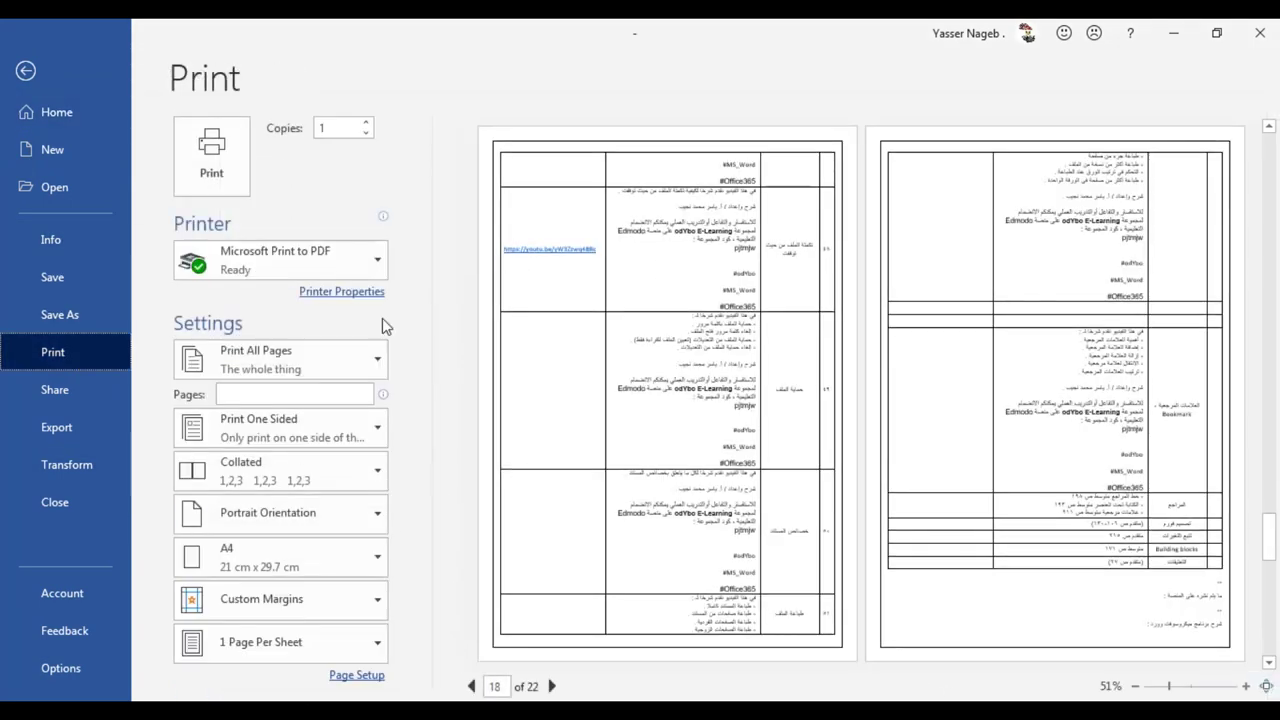
left_click(25, 70)
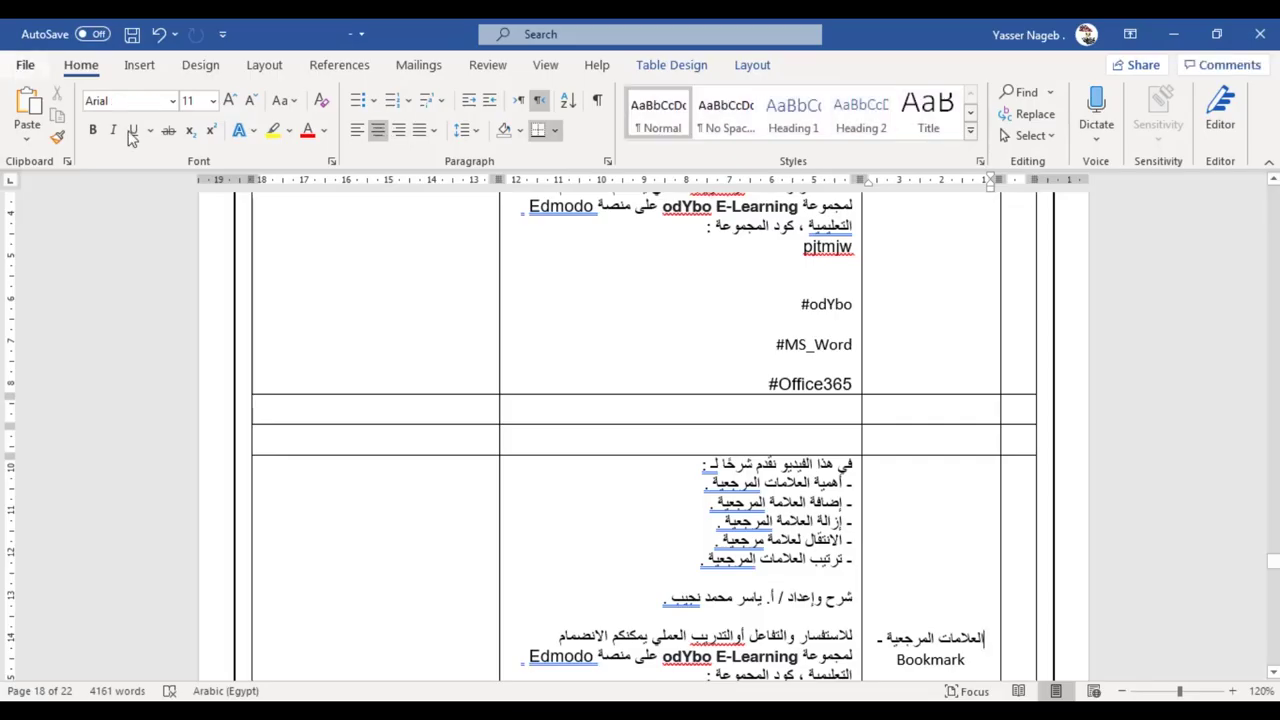
key("ctrl+p")
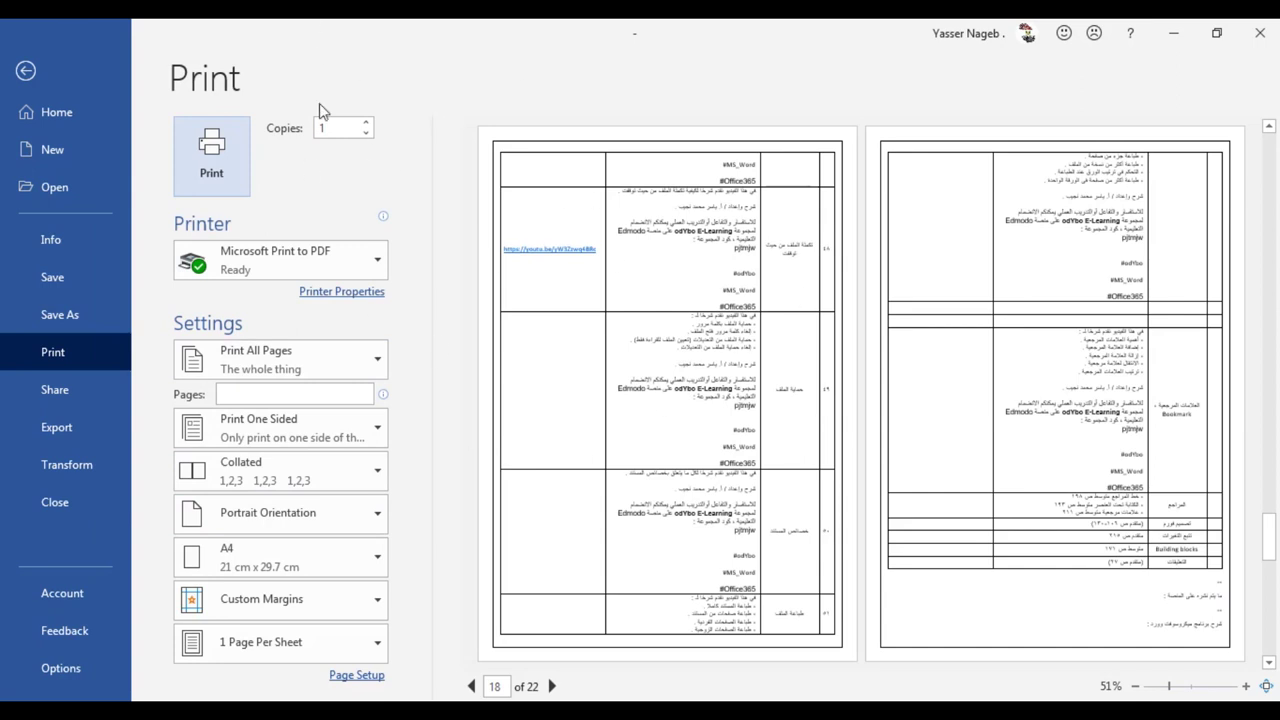
Step: Set 2 copies and keep Microsoft Print to PDF as the printer
left_click(368, 123)
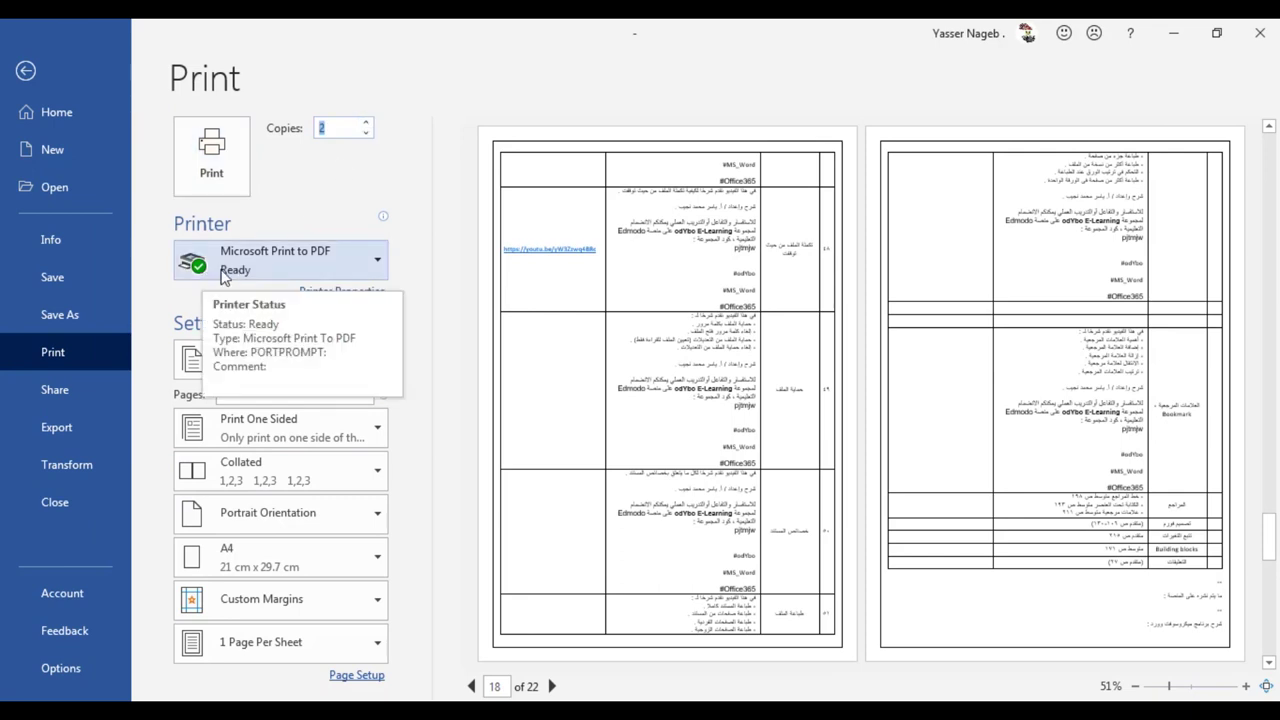
left_click(377, 266)
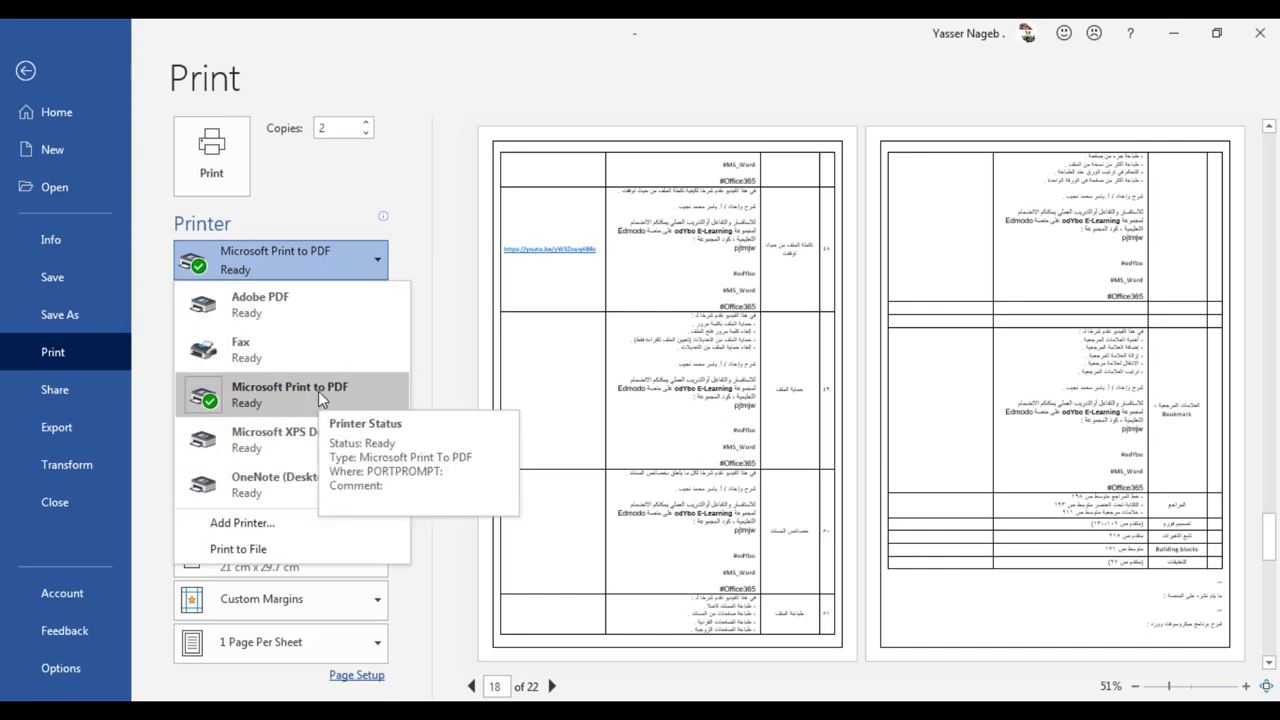
left_click(318, 391)
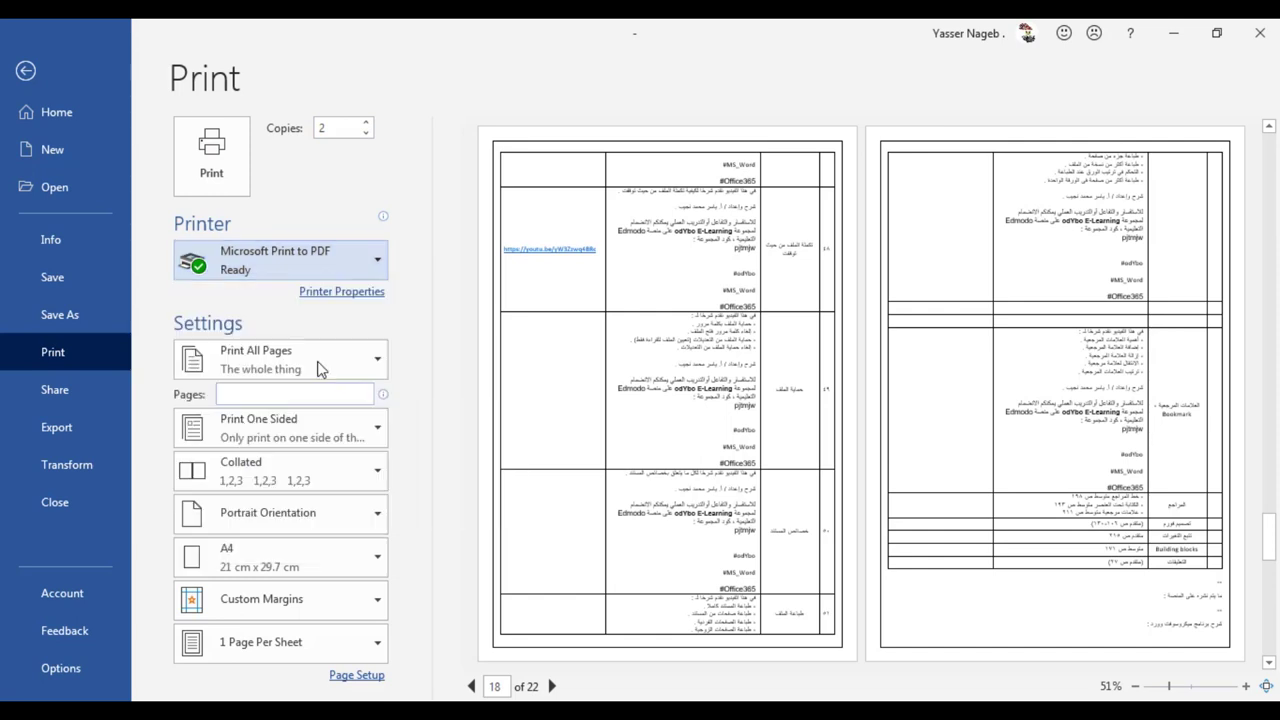
left_click(373, 261)
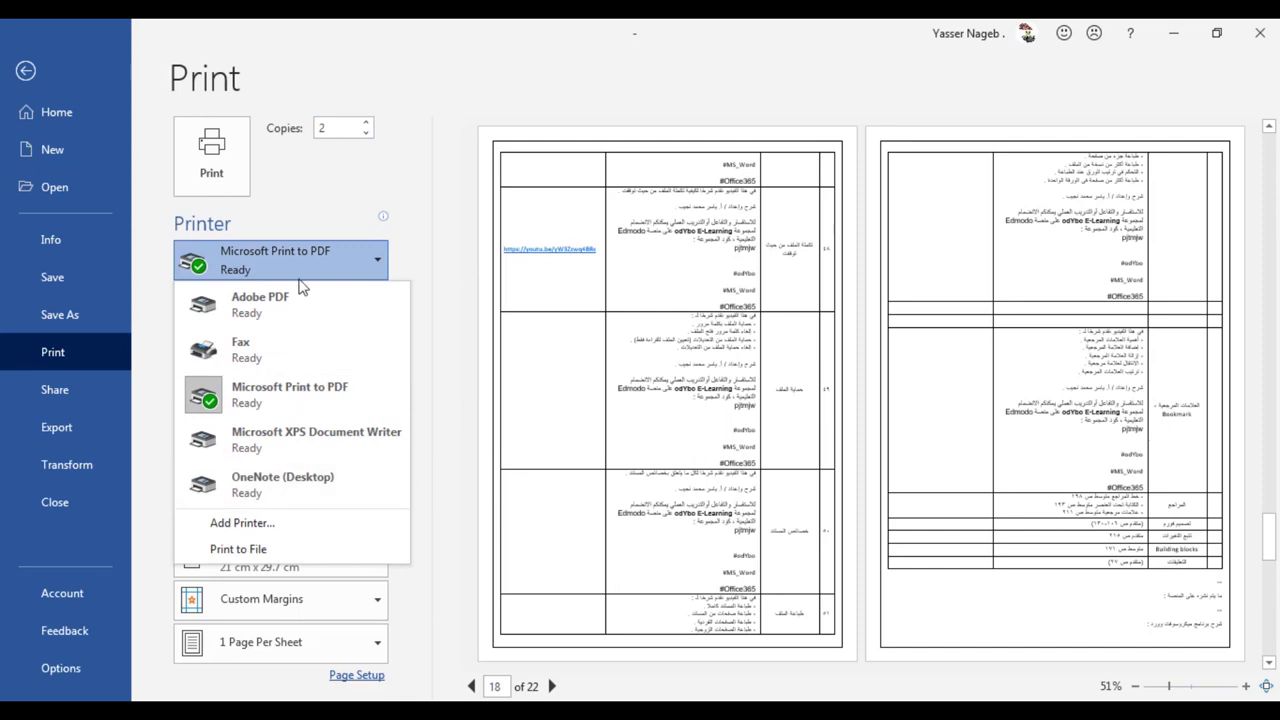
left_click(405, 263)
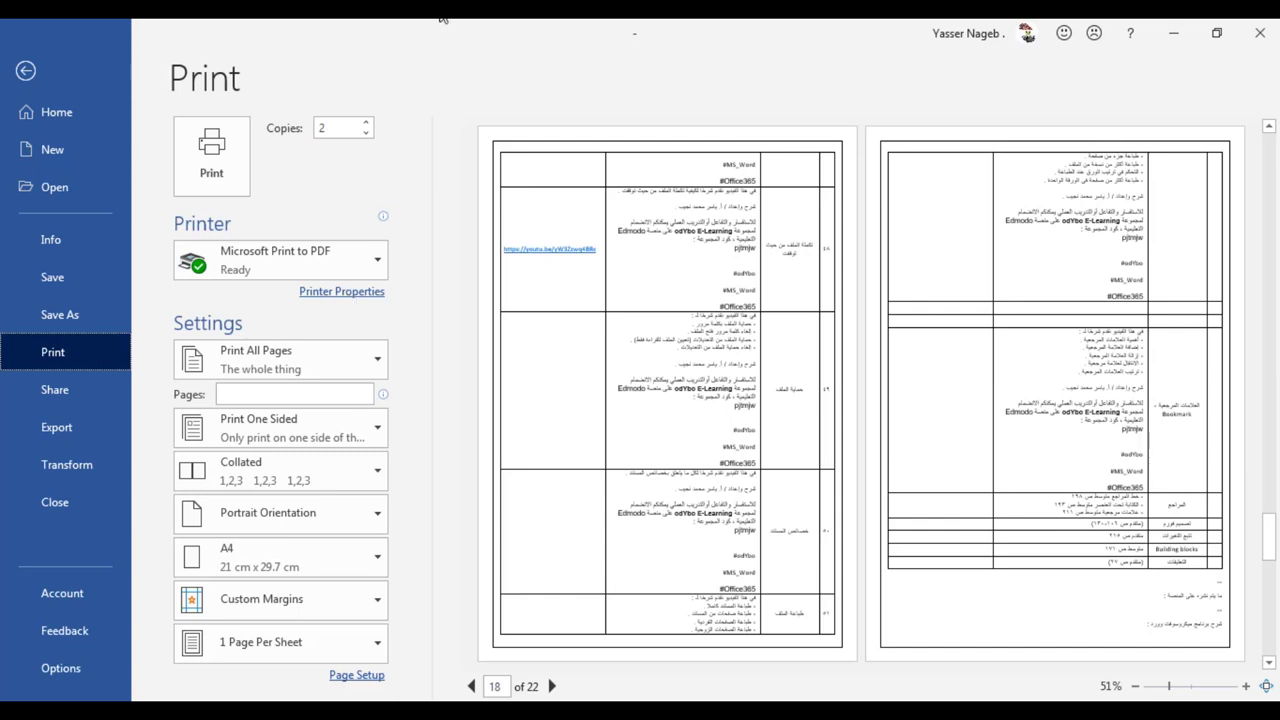
Step: Review the page-range choices, then return to the document's last page showing entries 47–54
left_click(319, 352)
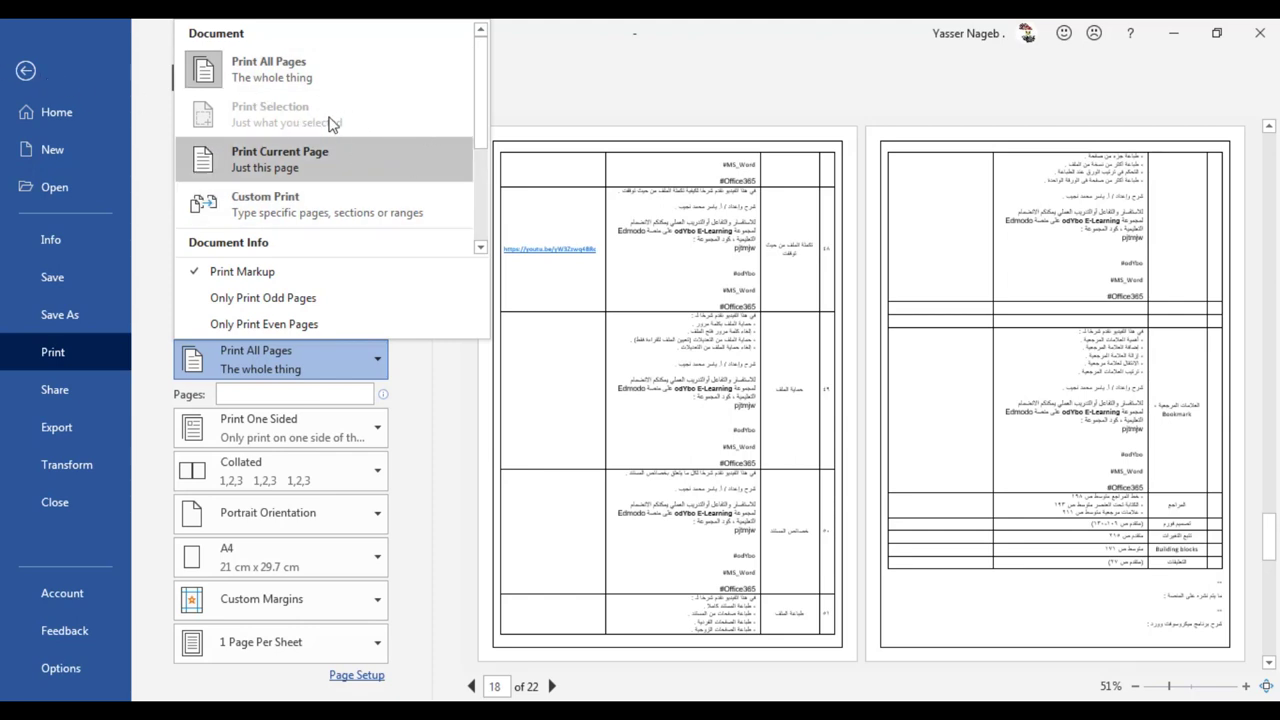
left_click(25, 75)
left_click_drag(1272, 390, 1272, 648)
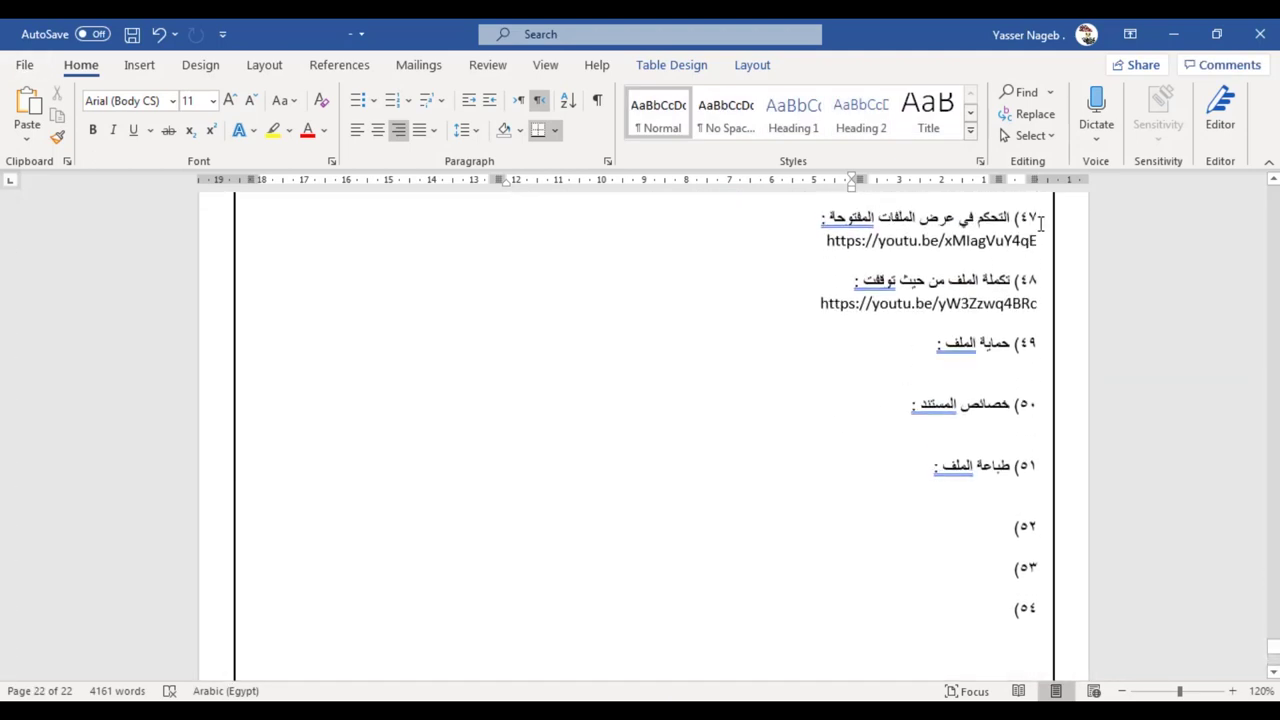
Step: Select list entries ٤٧ through ٥٢ and bring up the Print page
left_click_drag(1040, 216, 959, 522)
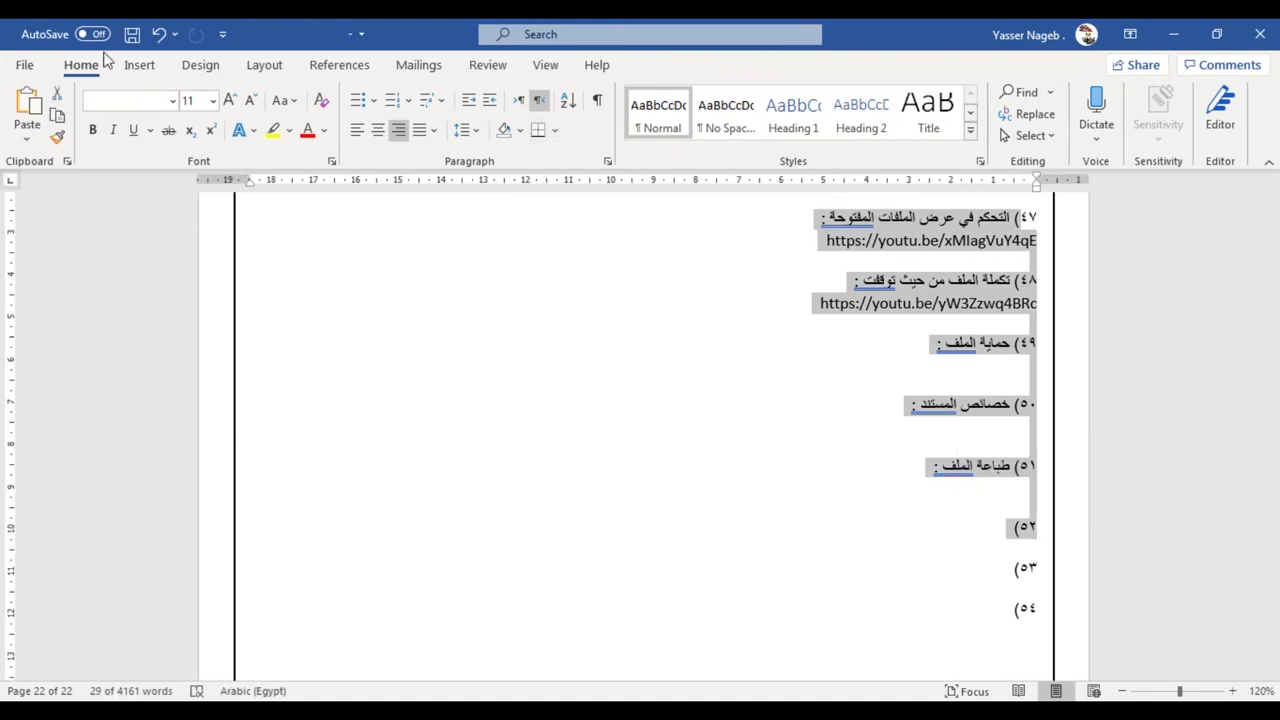
left_click(25, 65)
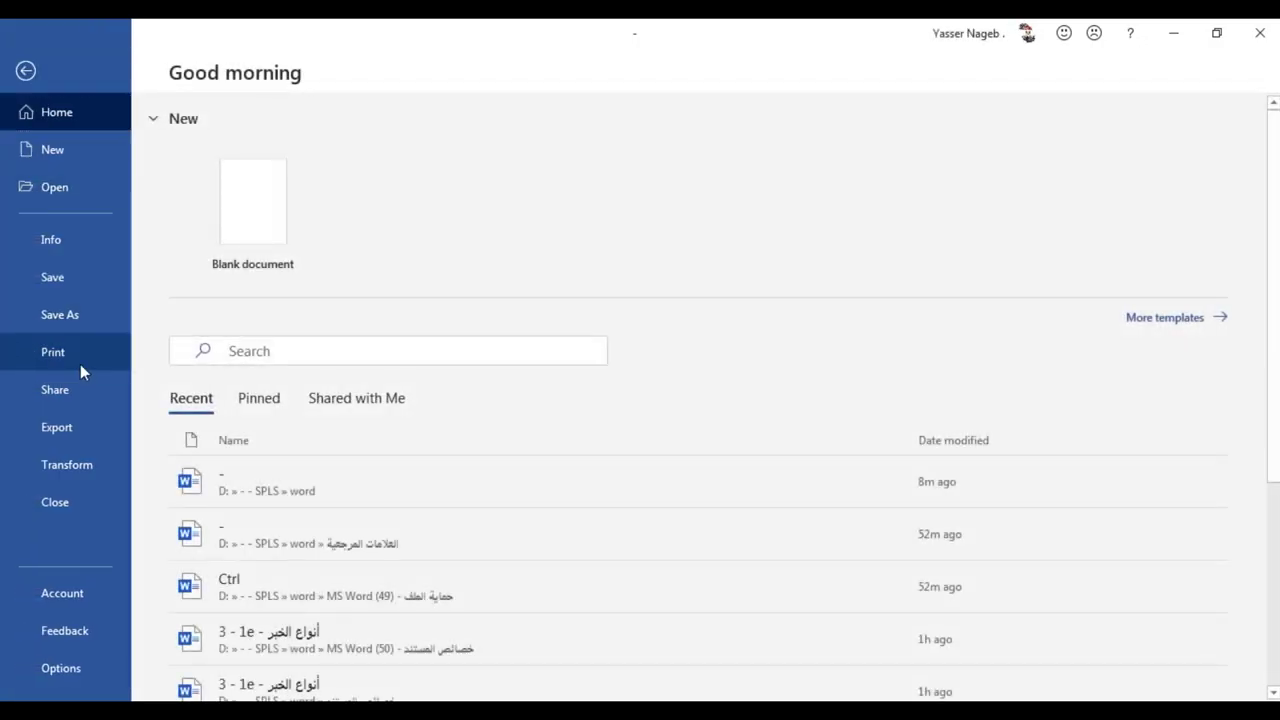
left_click(80, 362)
Step: Choose Print Selection, then change the print range to Print Current Page
left_click(317, 356)
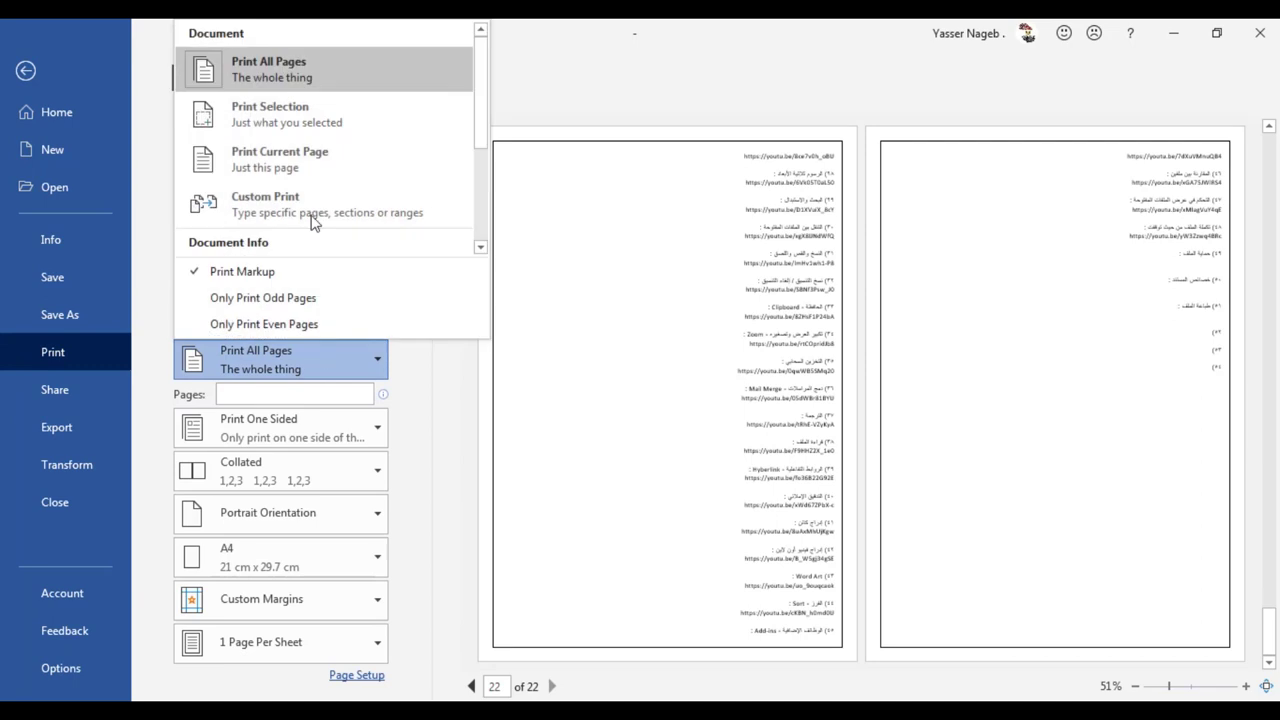
left_click(358, 109)
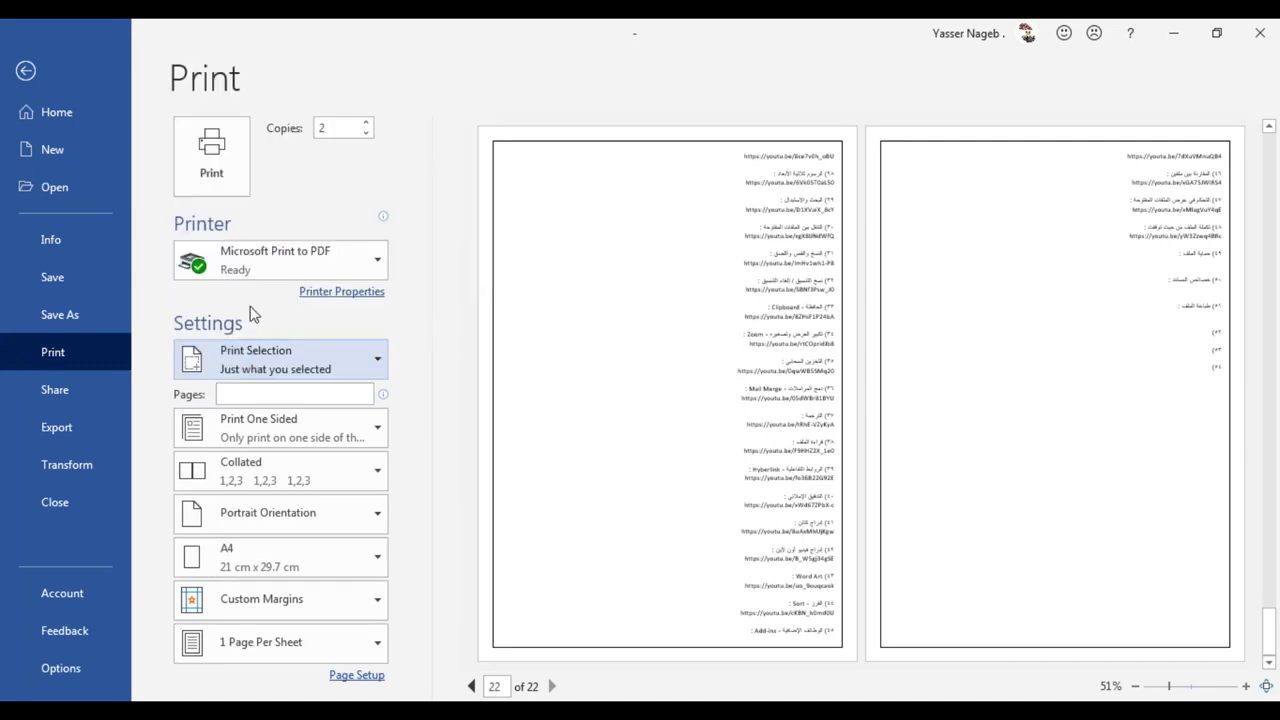
left_click(289, 361)
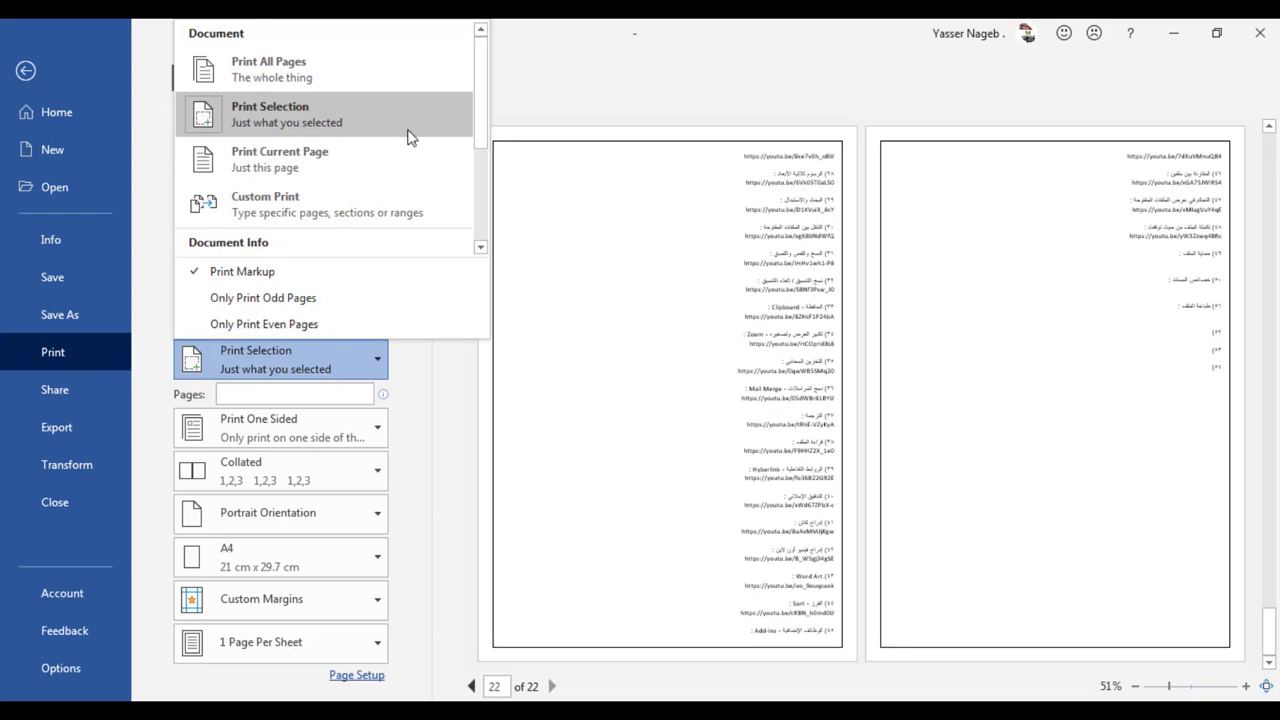
left_click(393, 170)
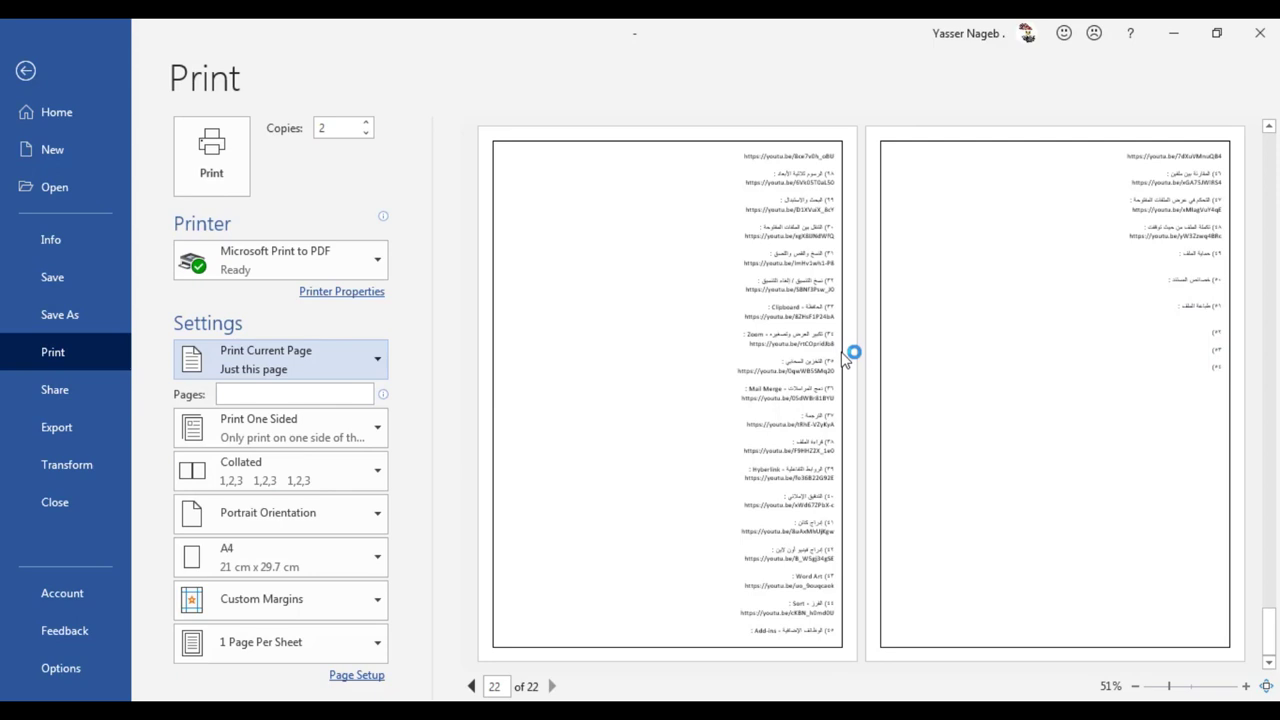
Step: Switch to Custom Print and enter pages 5-10,20
left_click(365, 359)
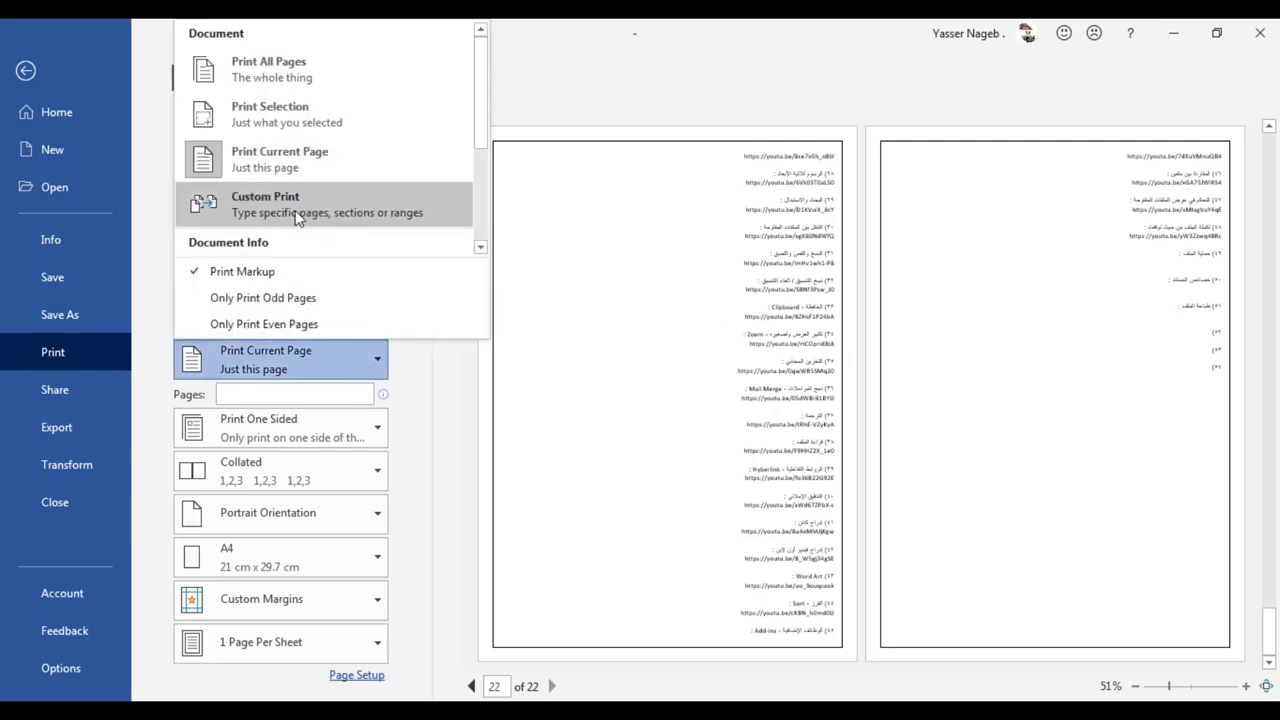
left_click(297, 218)
left_click(251, 395)
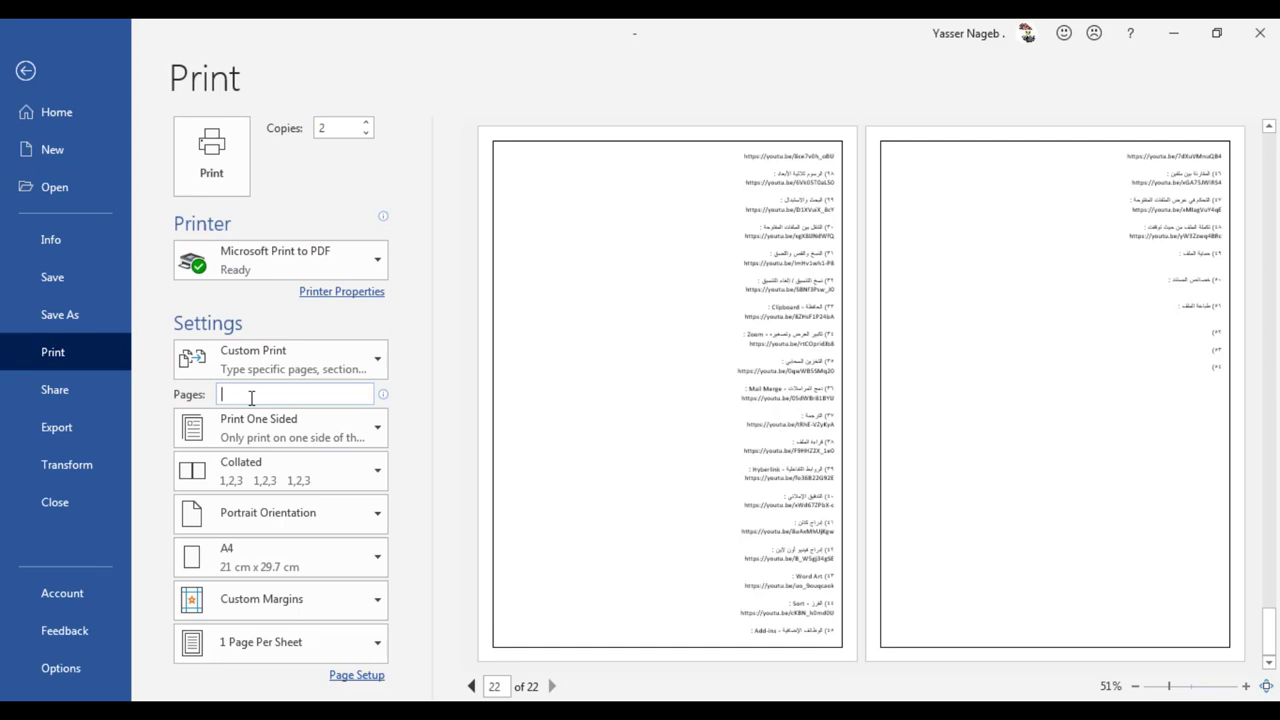
type("5-10")
type(",20")
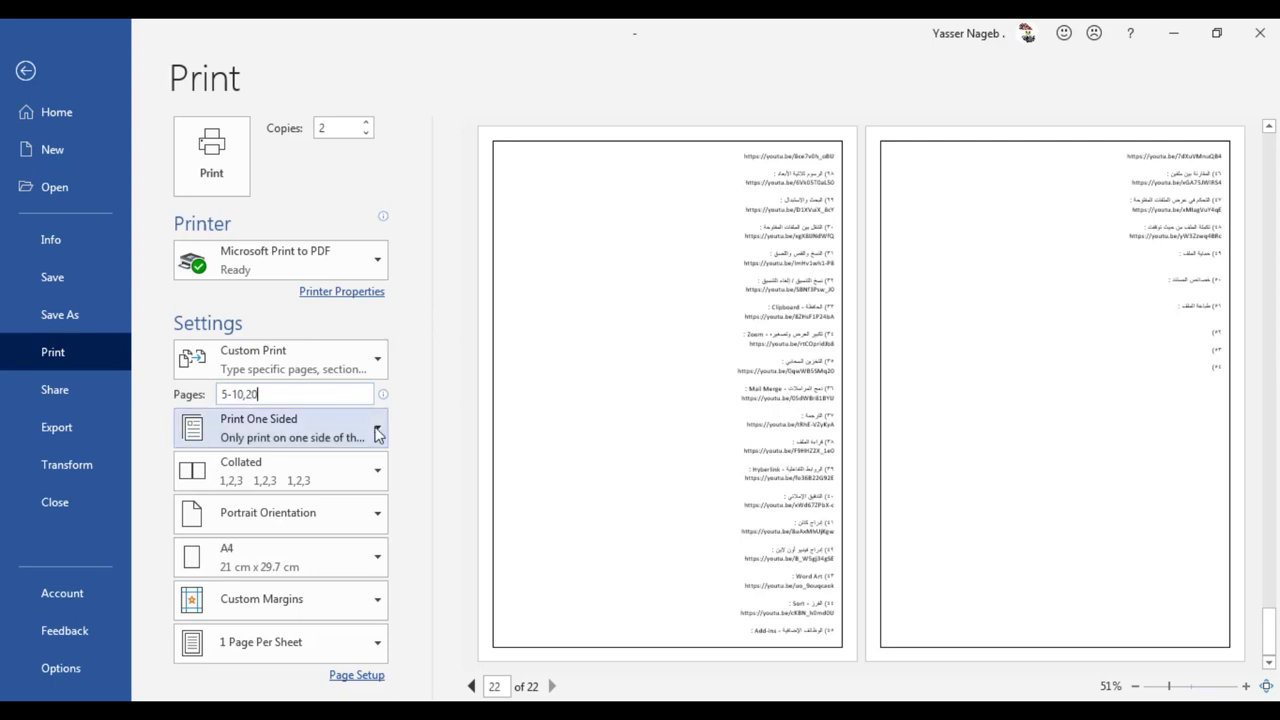
mouse_move(383, 394)
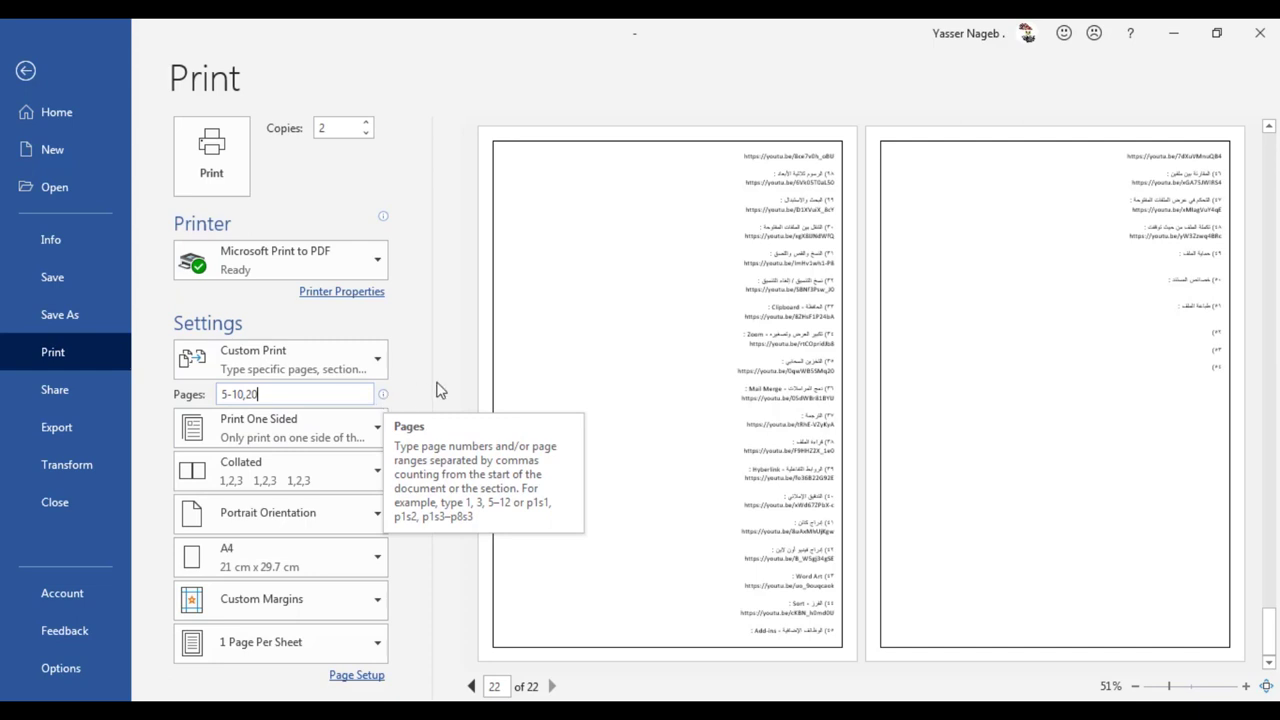
left_click(353, 347)
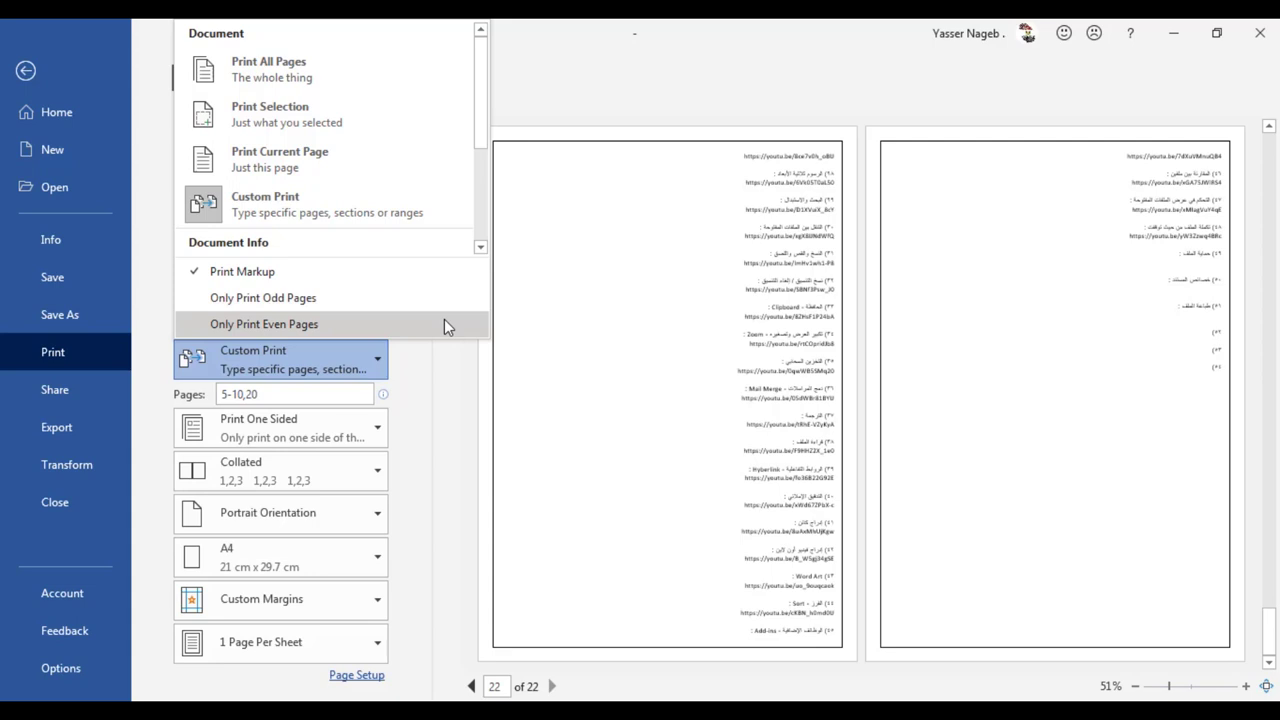
left_click(456, 370)
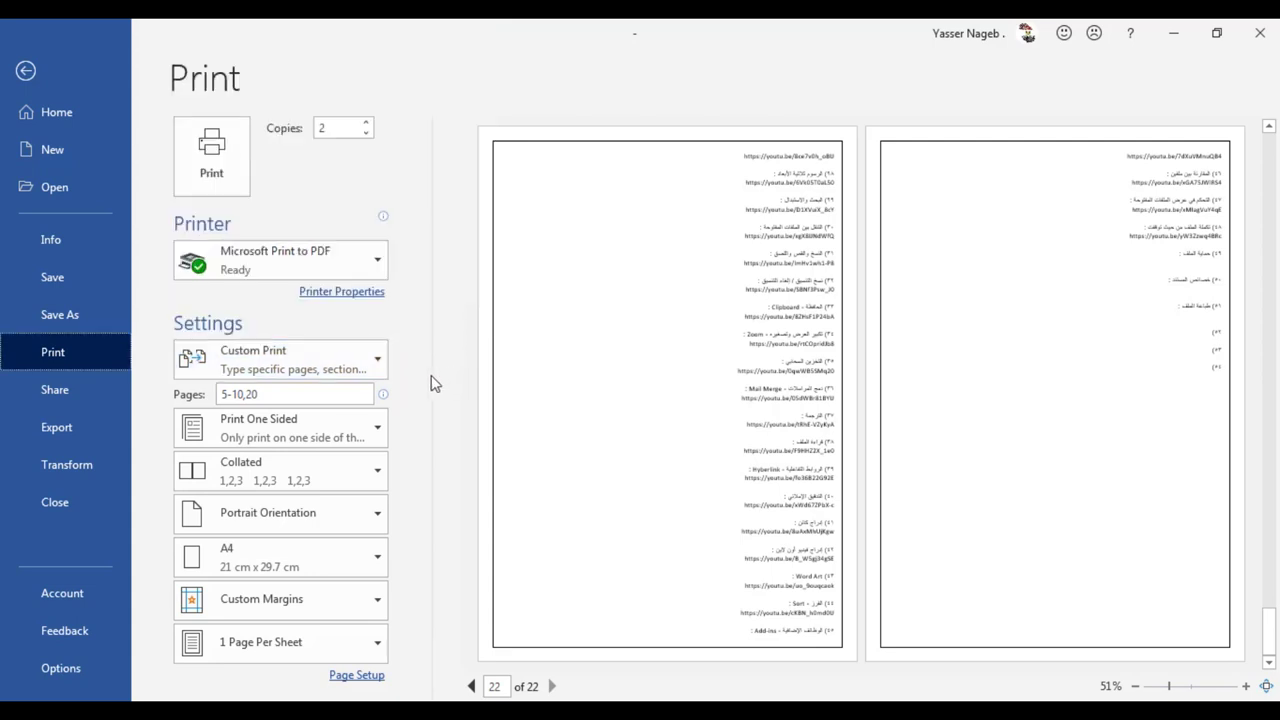
left_click(360, 358)
Step: Switch back to Print All Pages and keep Print One Sided
left_click(294, 88)
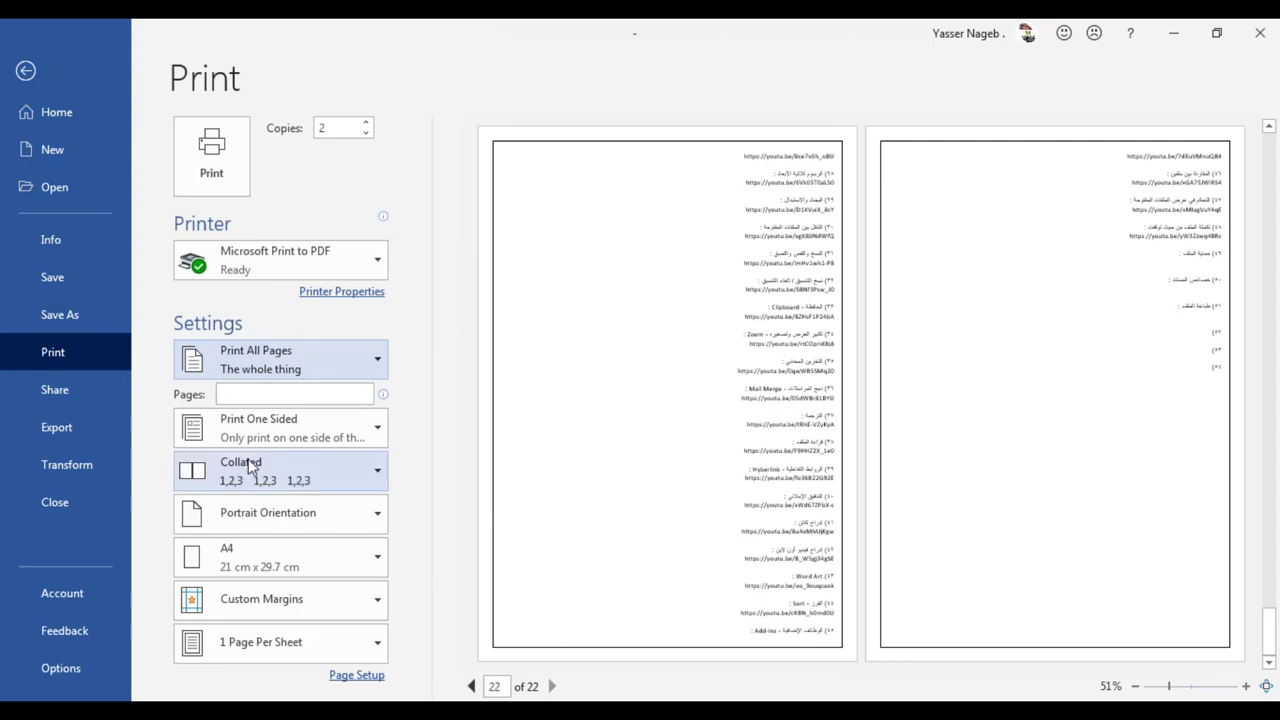
left_click(276, 430)
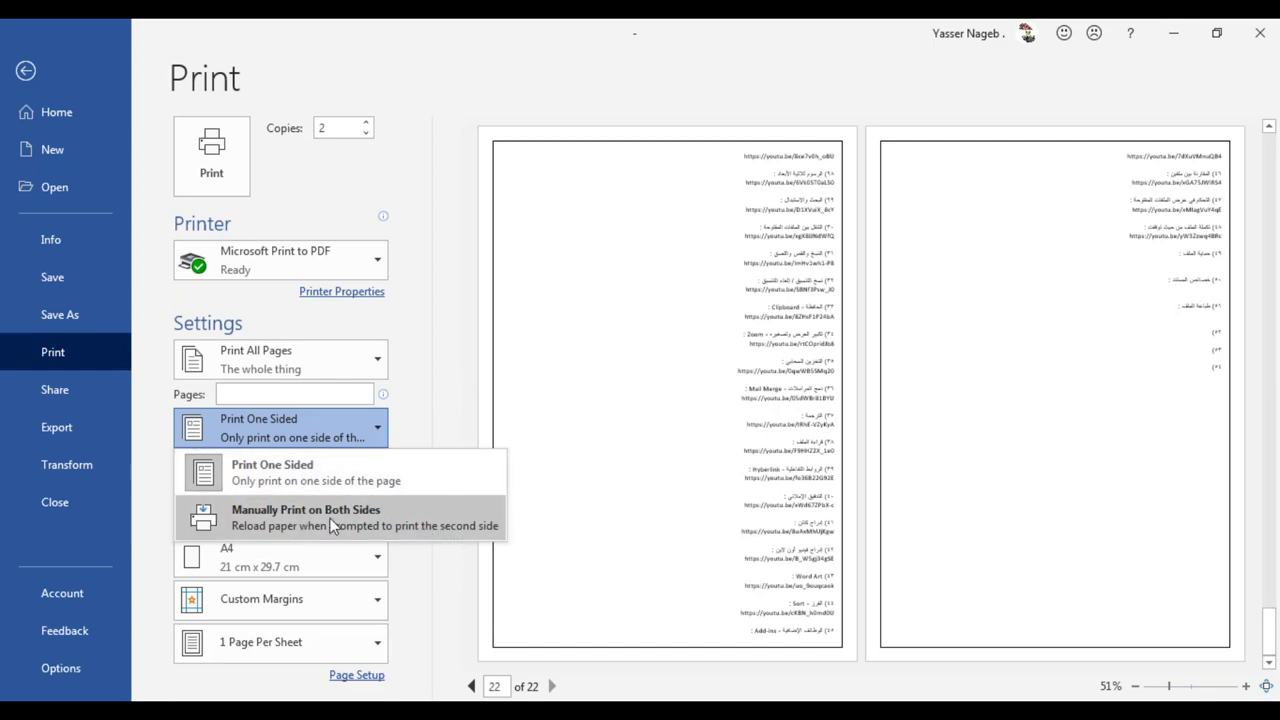
left_click(458, 390)
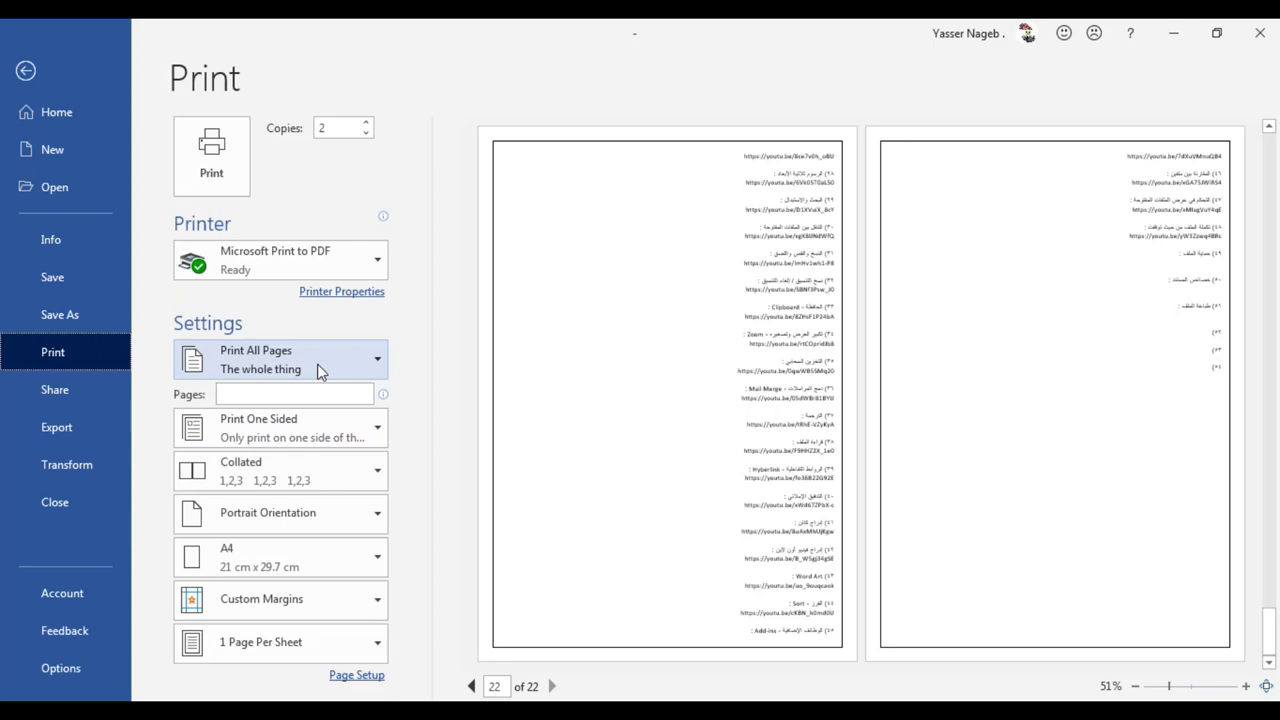
Step: Keep the 2 copies Collated in 1,2,3 order
left_click(260, 468)
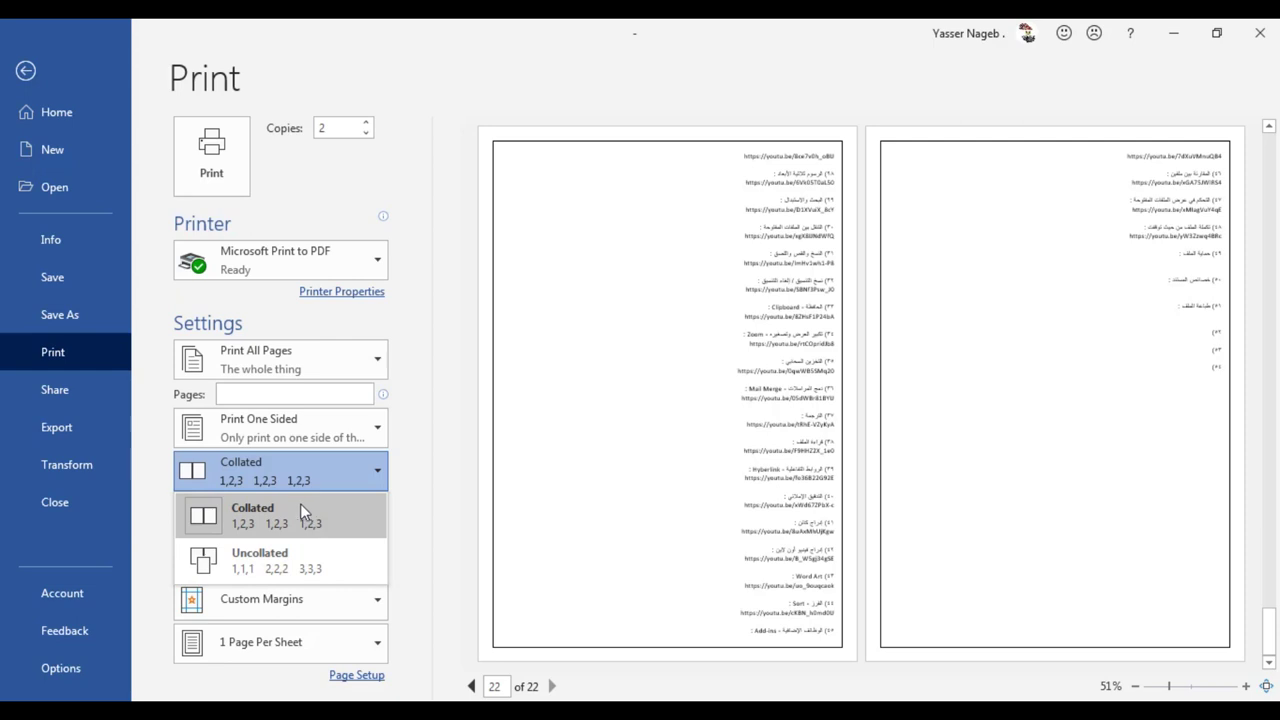
left_click(301, 510)
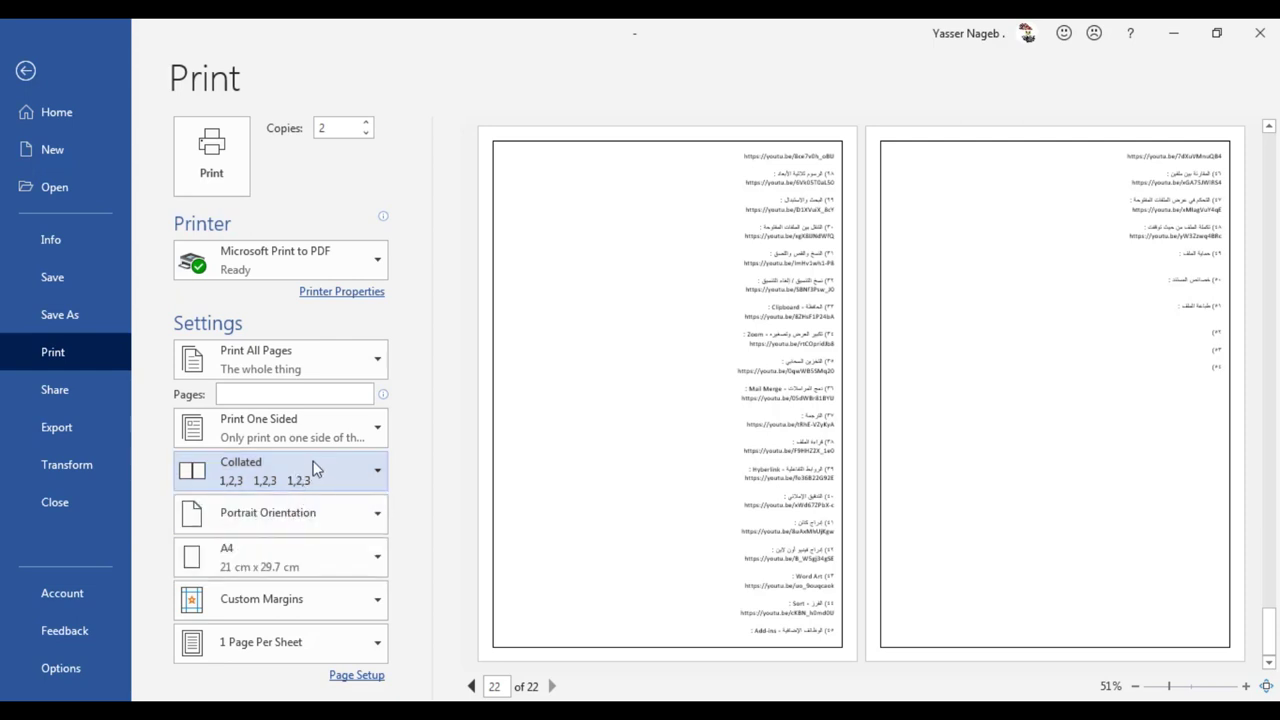
Step: Leave Portrait orientation and A4 (21 cm x 29.7 cm) paper size unchanged
left_click(320, 525)
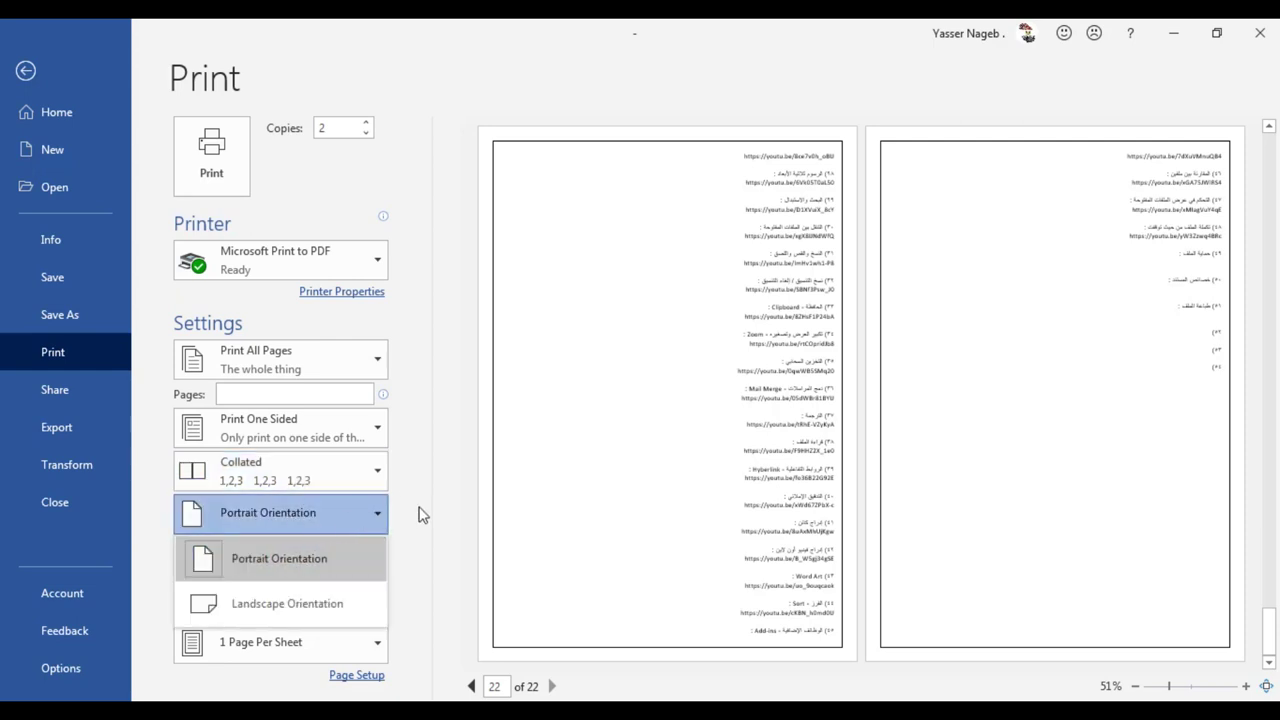
left_click(421, 514)
left_click(344, 559)
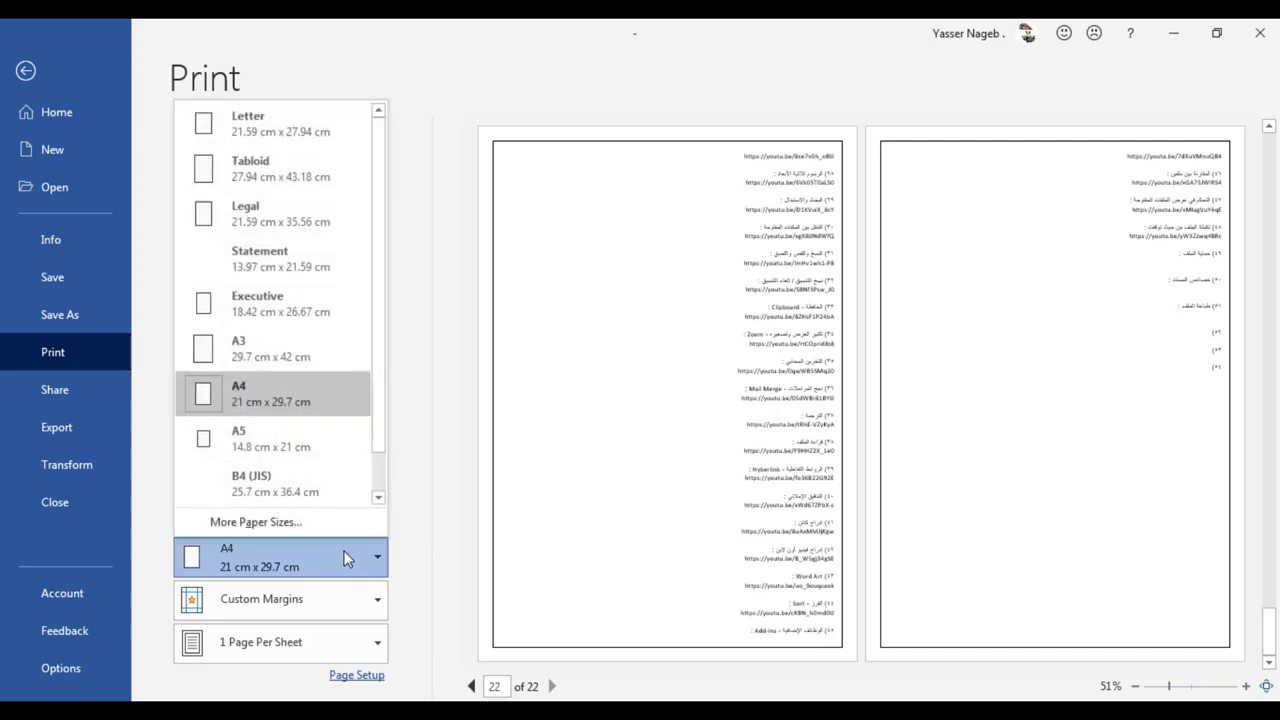
left_click(409, 545)
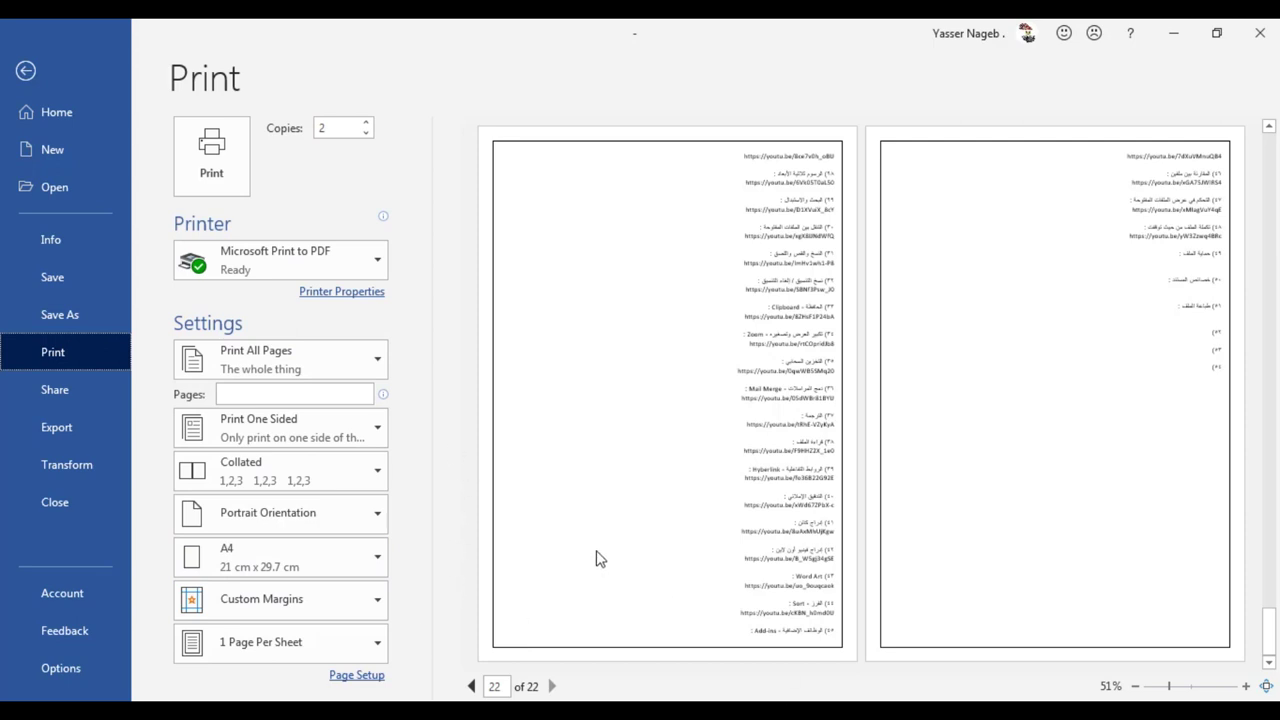
left_click(246, 650)
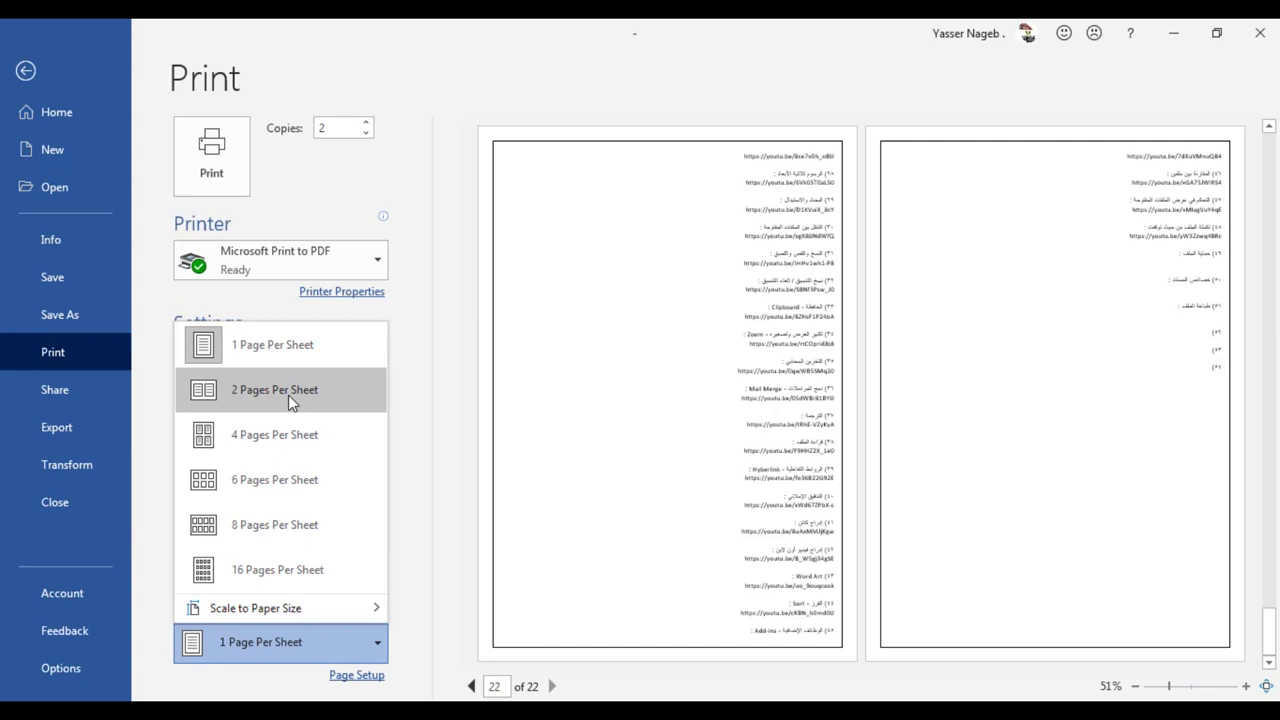
Step: Try 2, 8 and 4 pages per sheet, then settle on 6 Pages Per Sheet
left_click(290, 400)
left_click(280, 648)
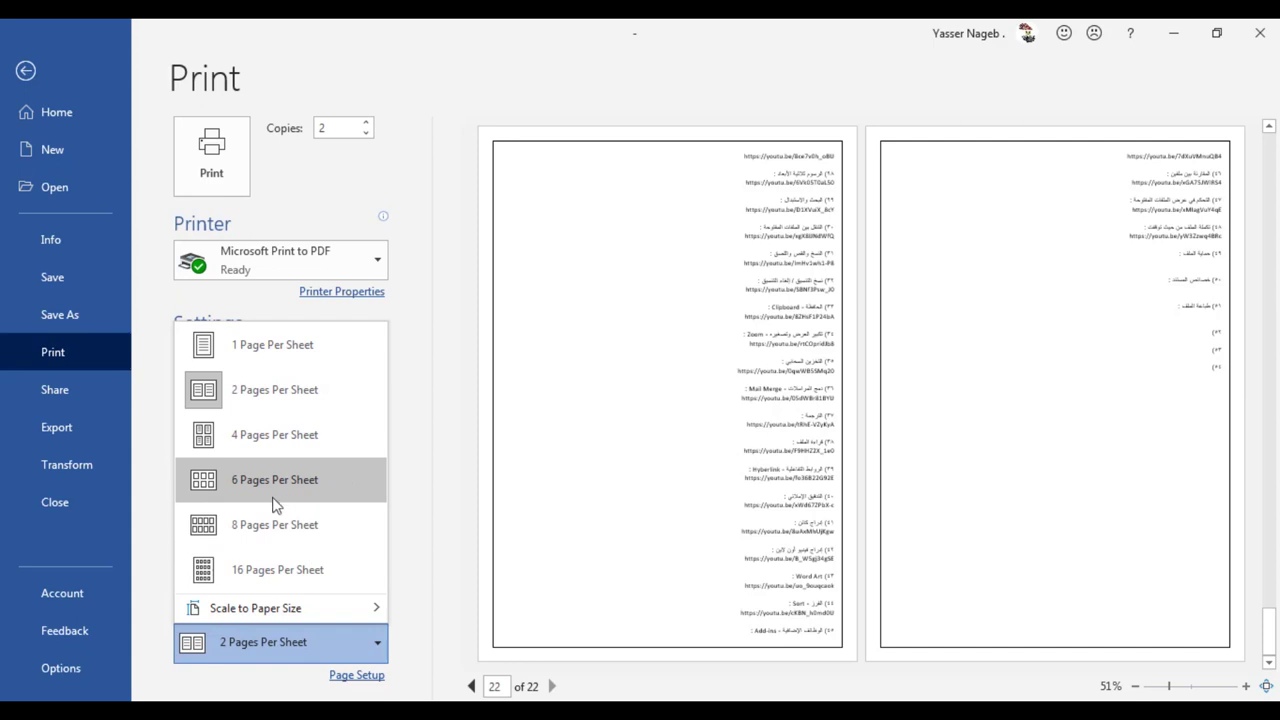
left_click(259, 527)
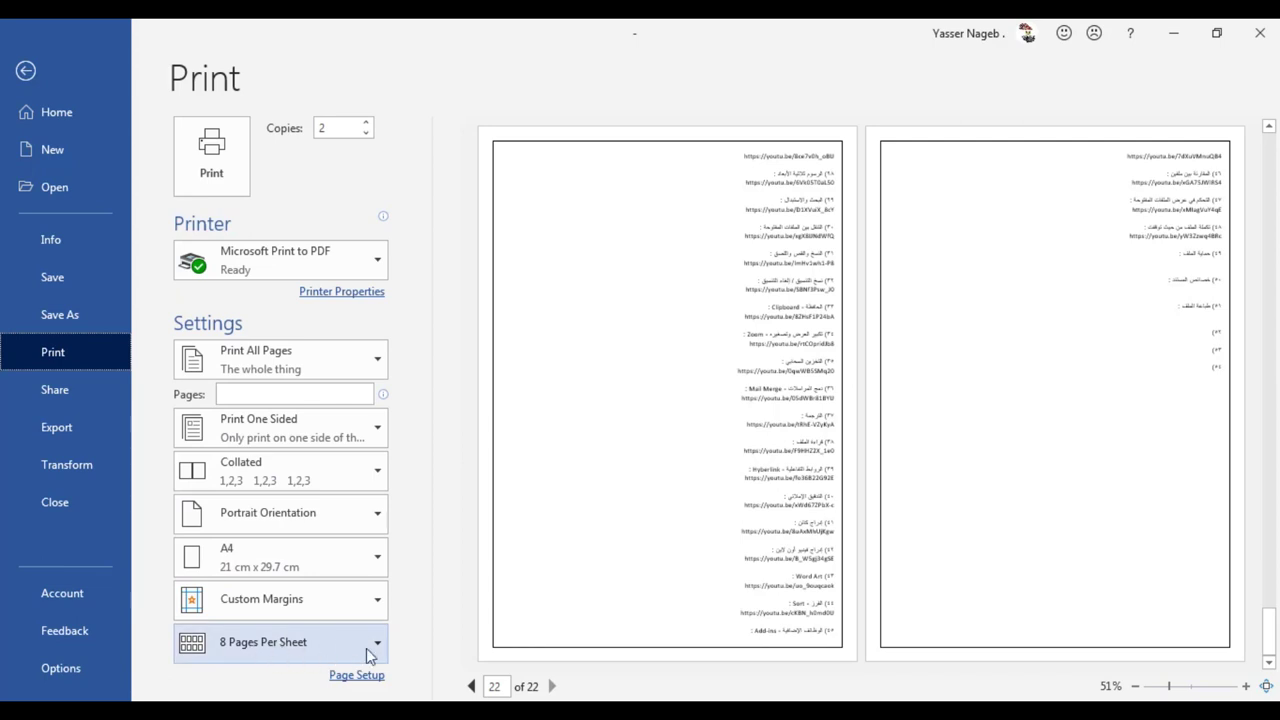
left_click(306, 640)
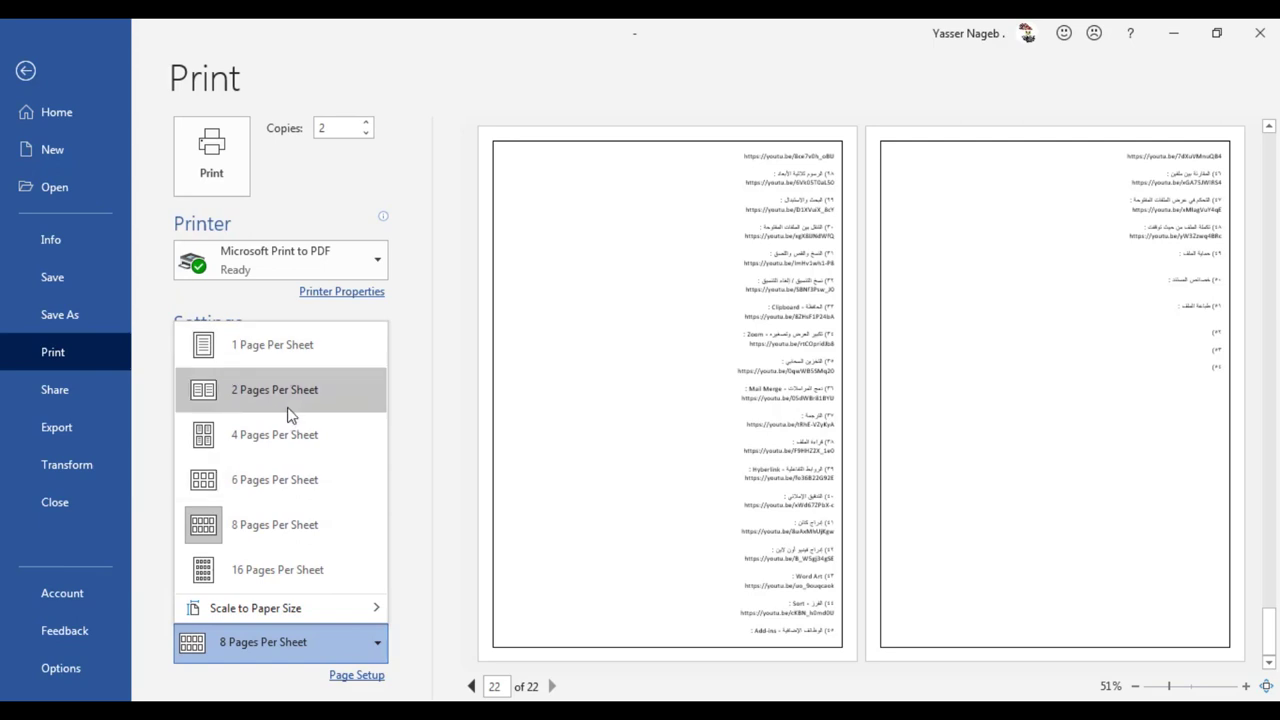
left_click(308, 456)
left_click(293, 650)
left_click(276, 481)
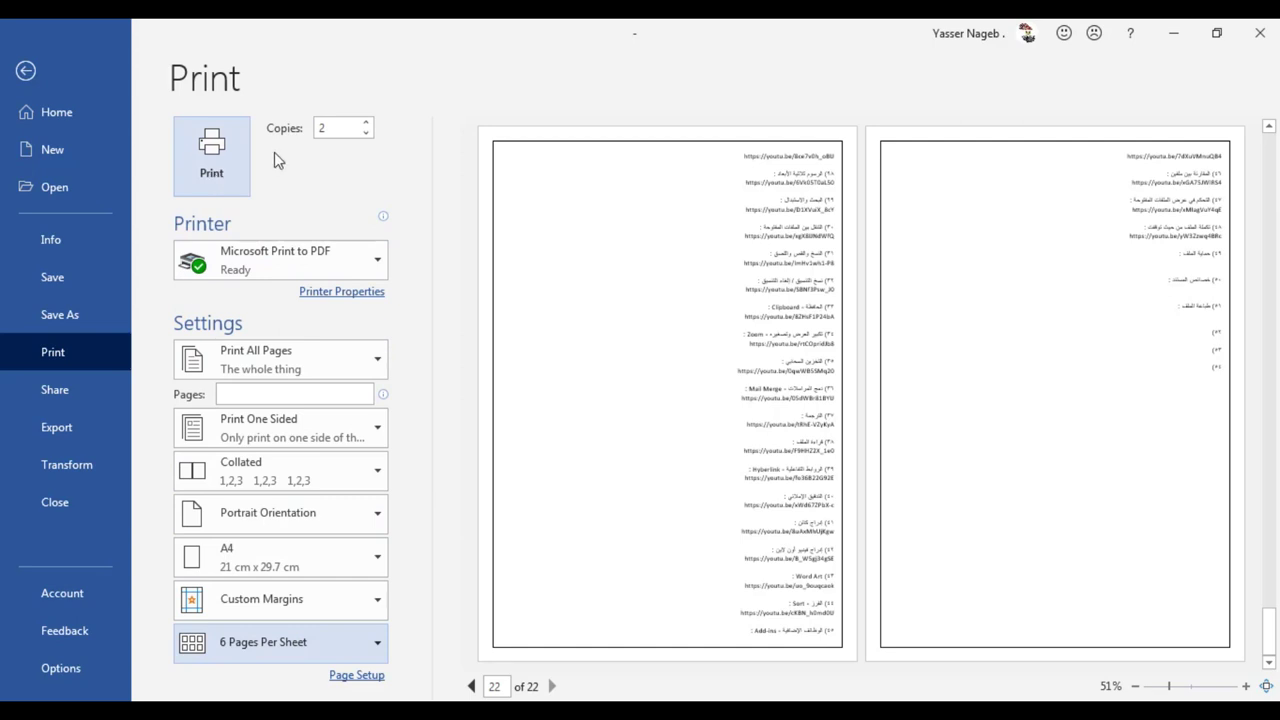
Step: Print to Microsoft Print to PDF, saving the output as PDF file '1'
left_click(239, 153)
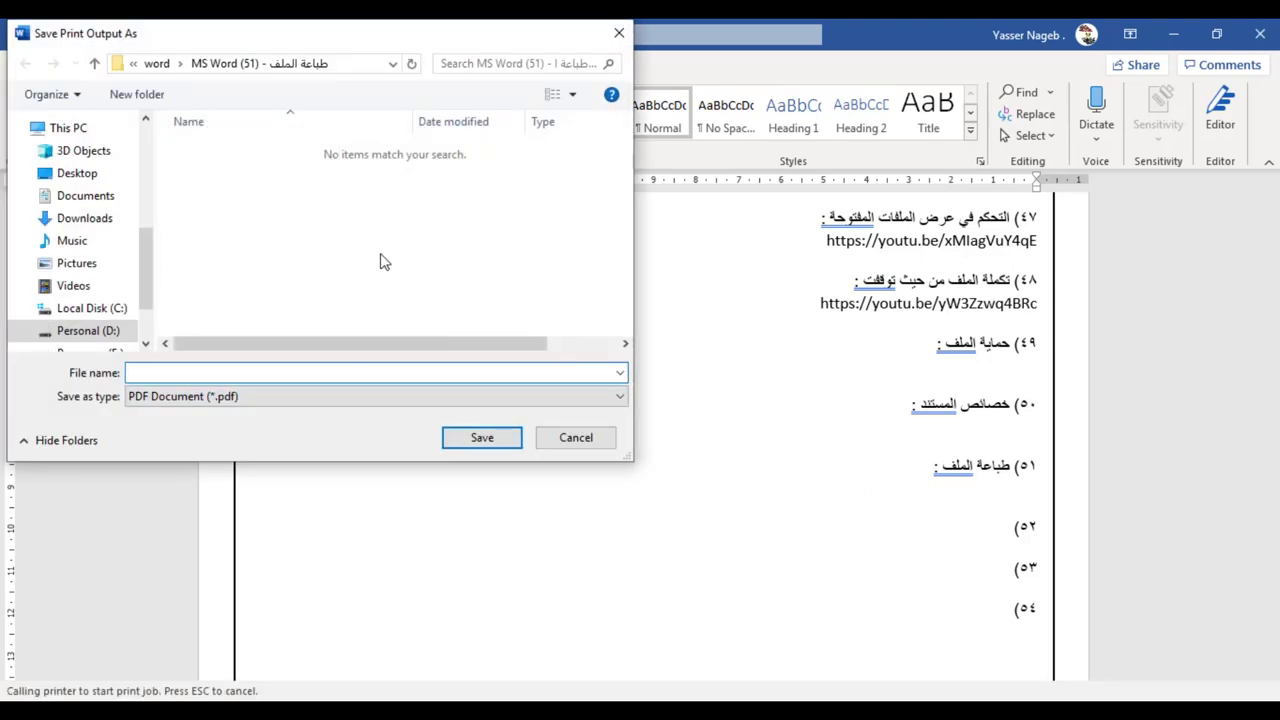
left_click(472, 437)
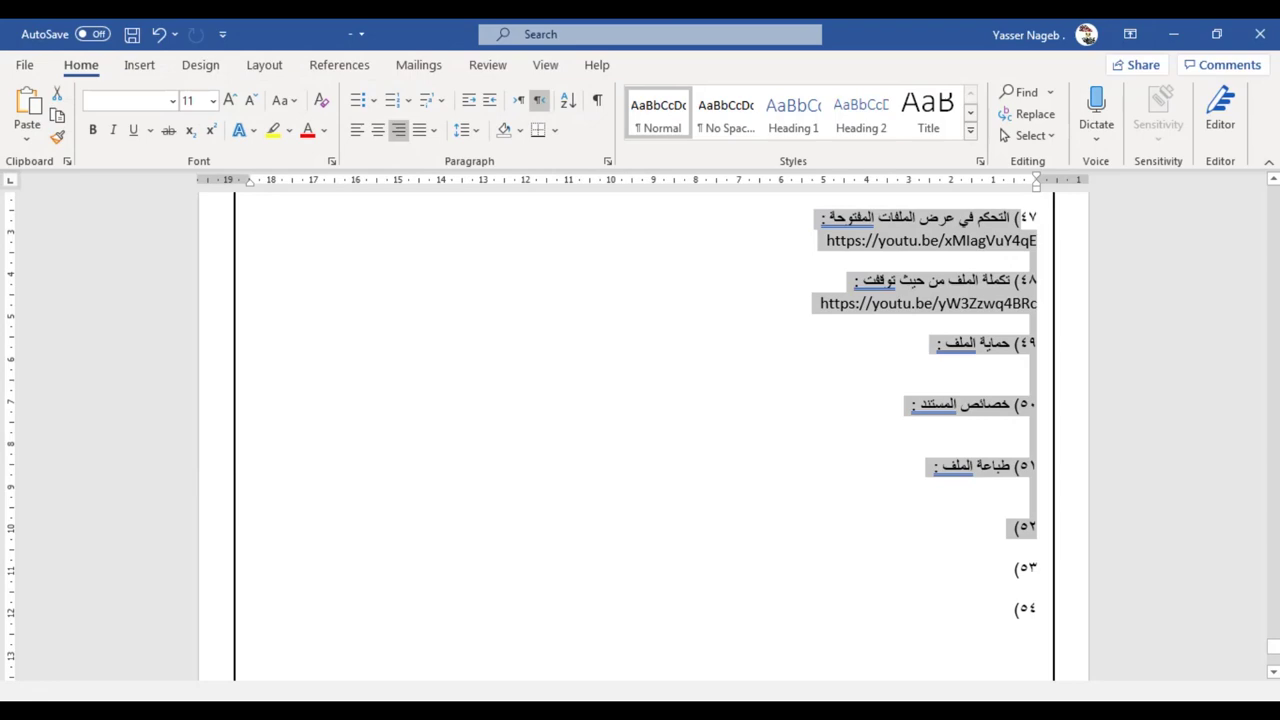
Step: Open 1.pdf from the MS Word (51) folder in File Explorer
left_click(374, 672)
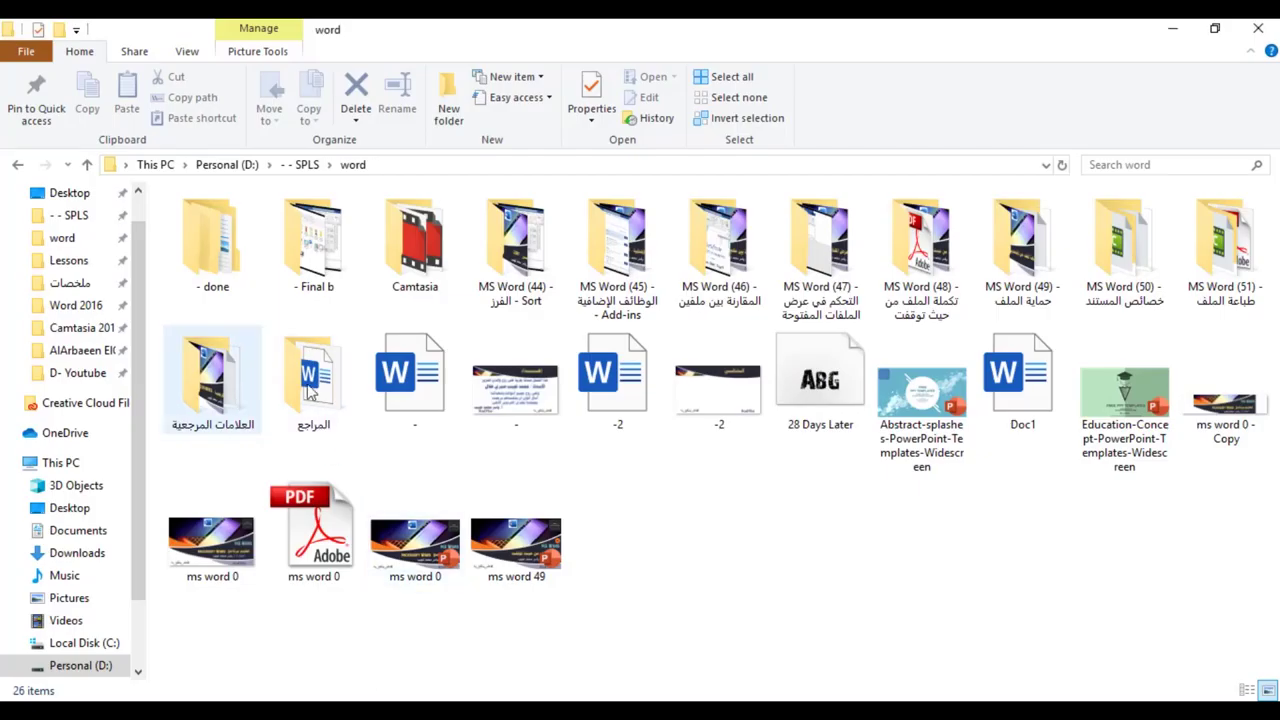
double_click(1225, 245)
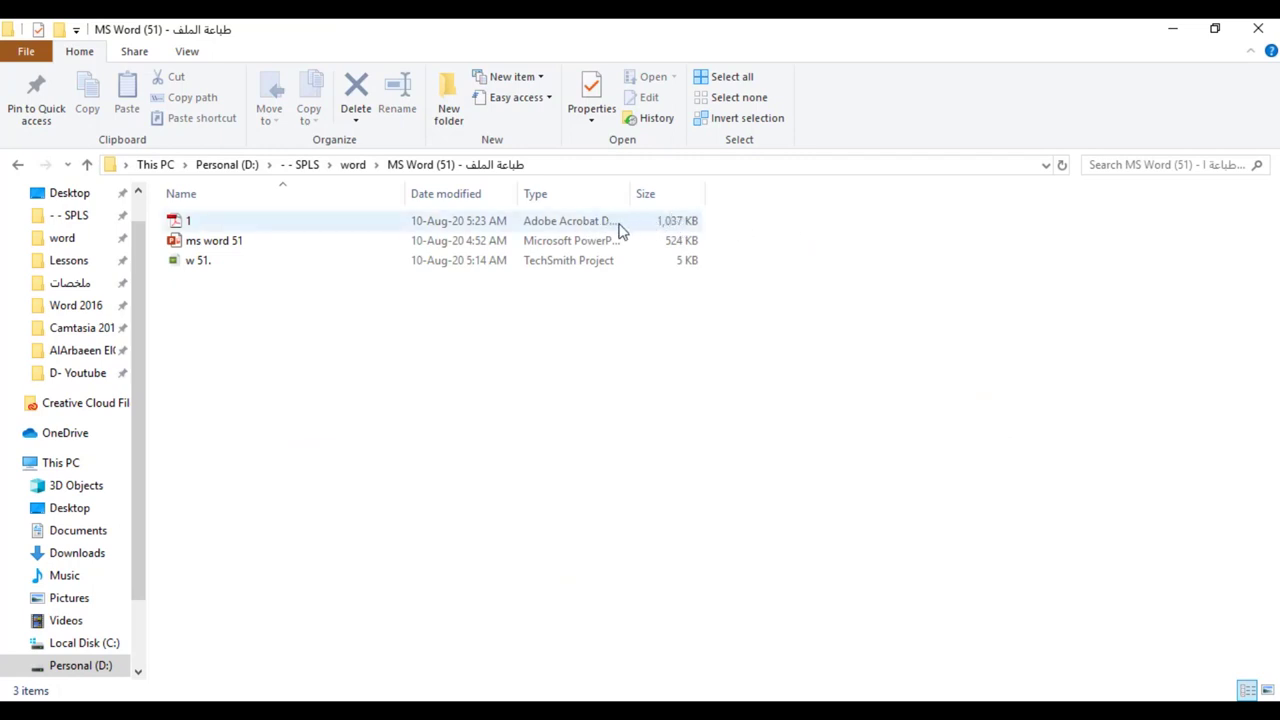
double_click(537, 230)
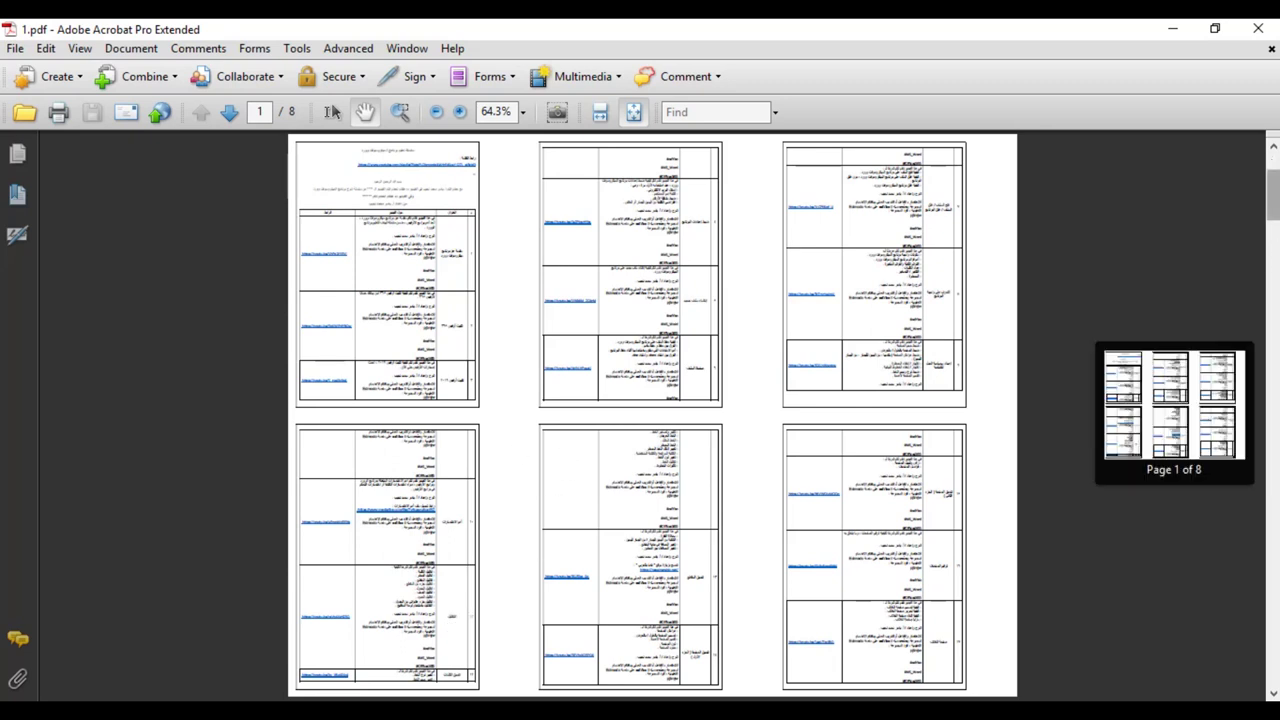
Step: Page forward and back through the 8-page 1.pdf, stopping on page 5
left_click_drag(1273, 188, 1273, 303)
left_click(228, 113)
left_click(228, 113)
left_click(228, 113)
left_click(201, 113)
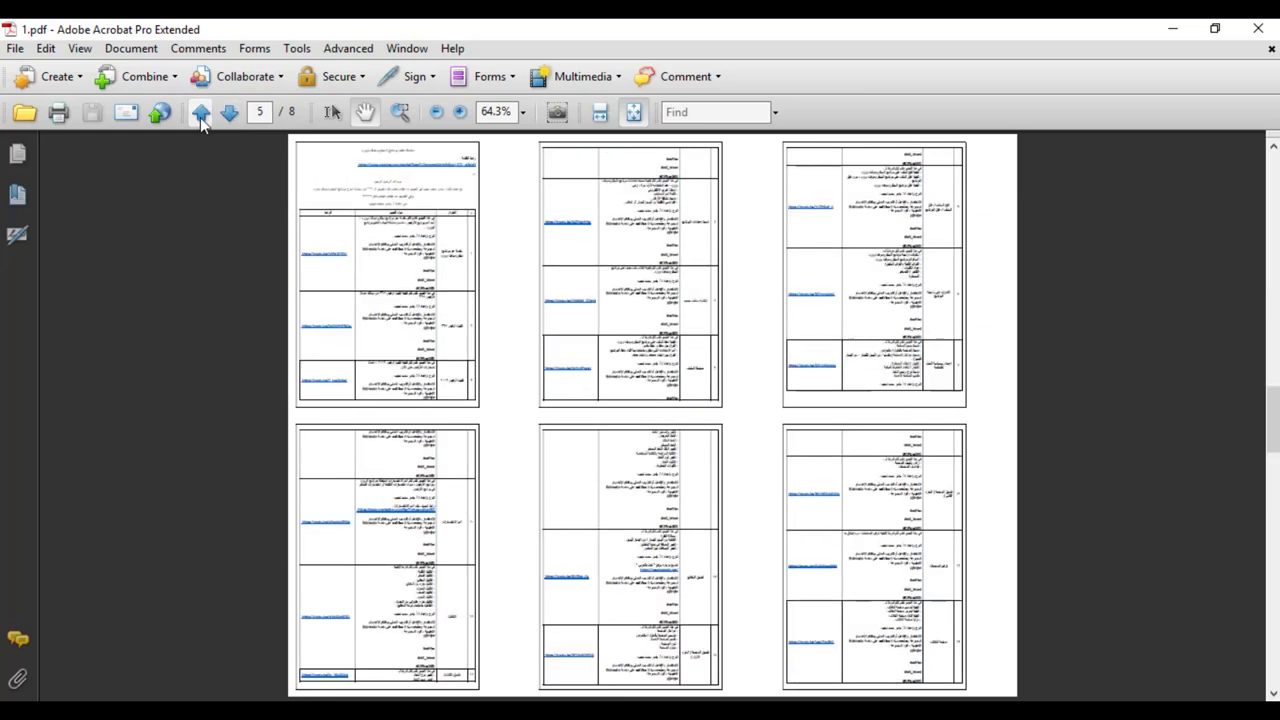
left_click(201, 113)
left_click(201, 113)
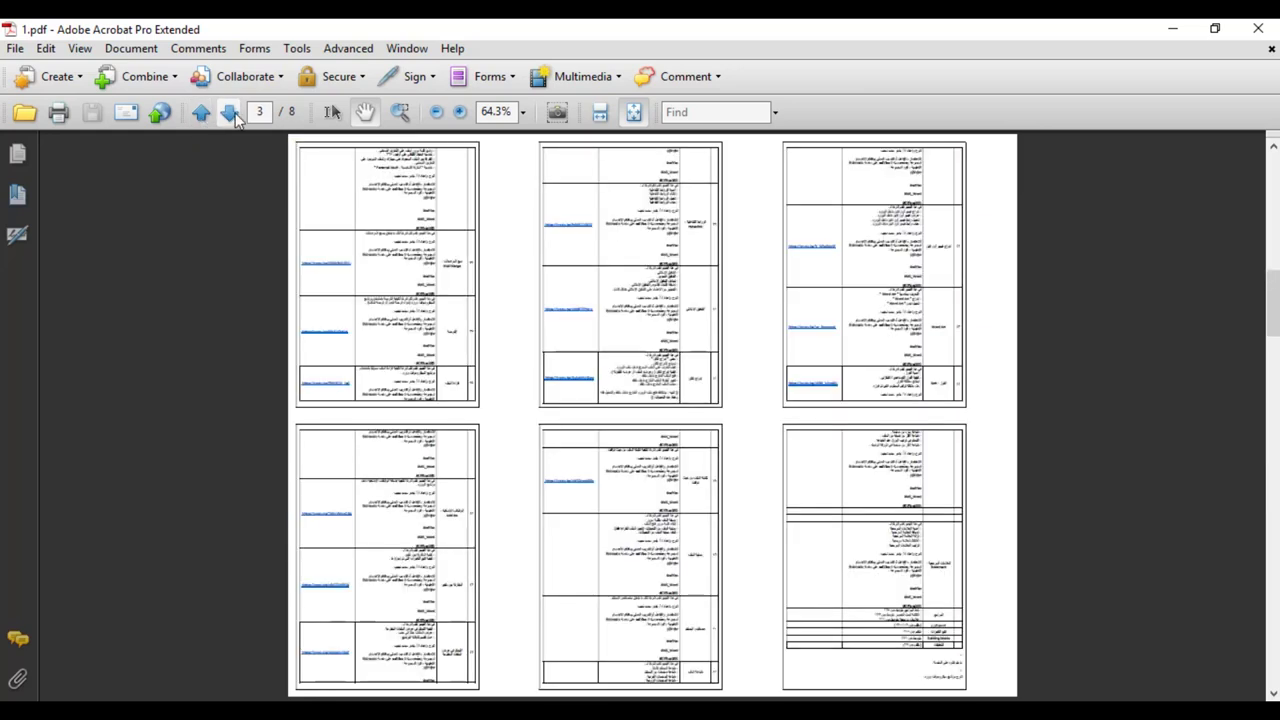
left_click(228, 113)
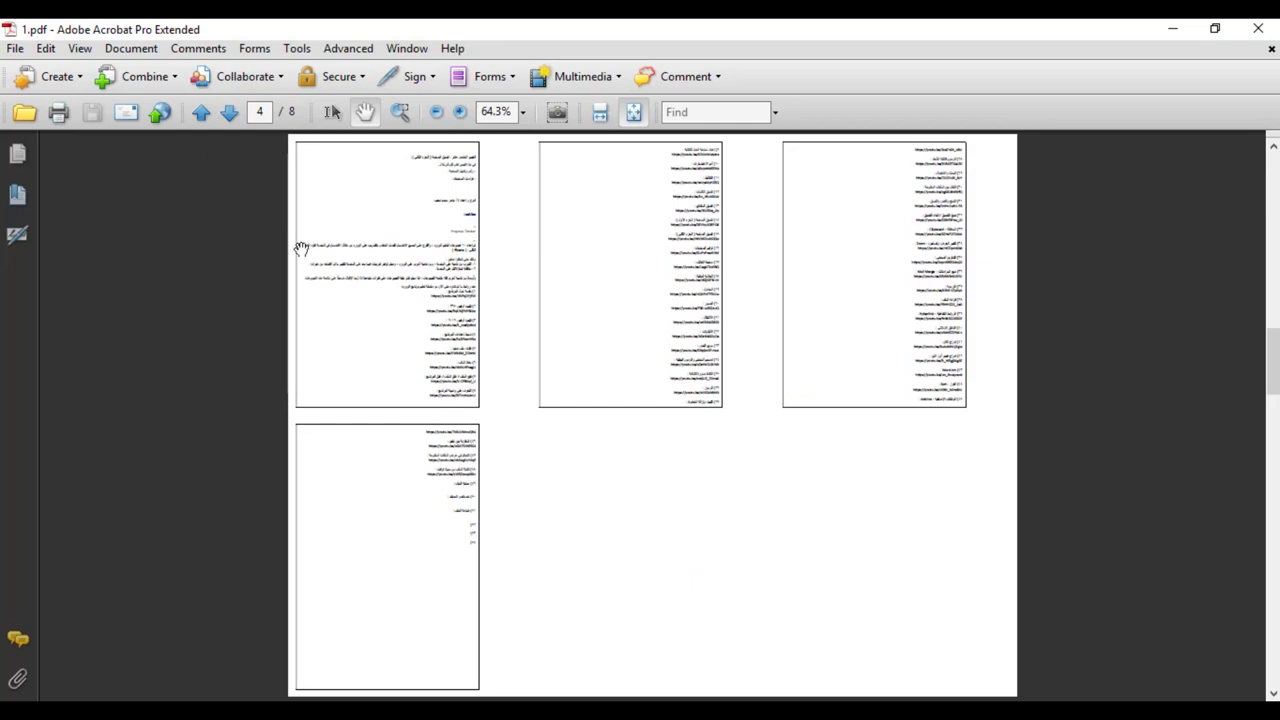
left_click(229, 113)
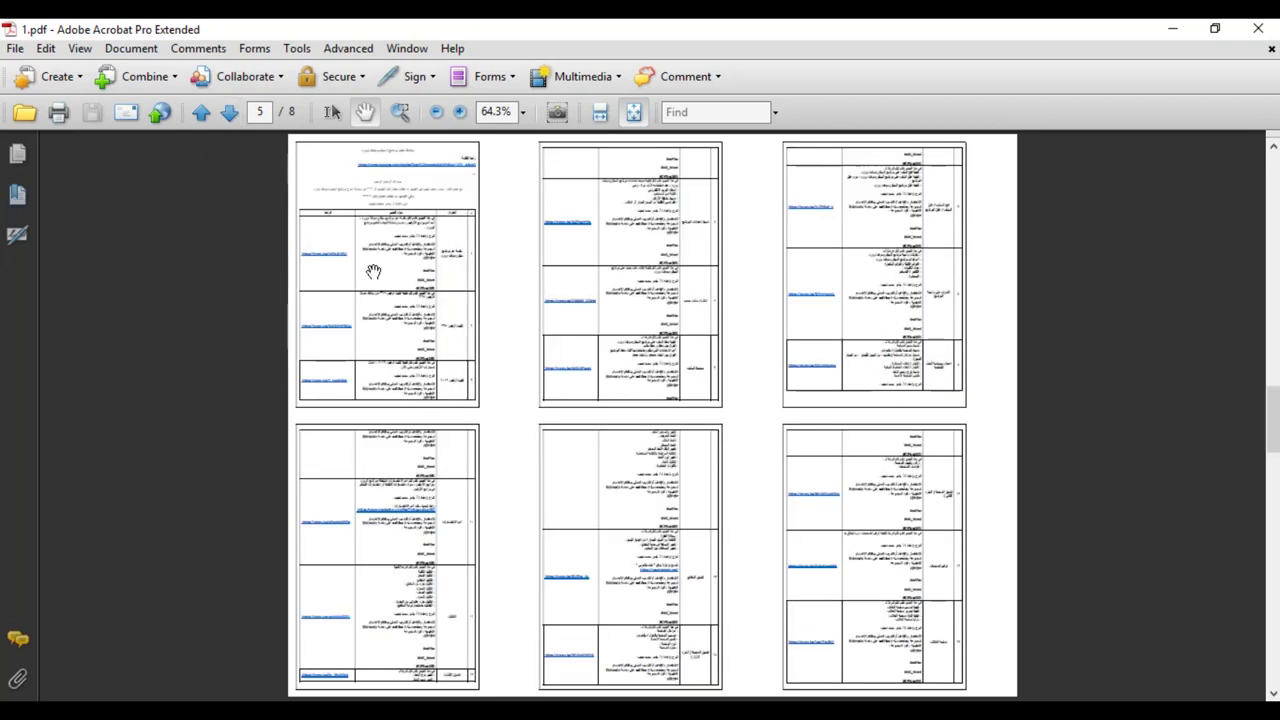
left_click(1173, 33)
key("alt+Tab")
Step: Set zoom to 100%, fit the width, then zoom in to 200%
left_click(499, 113)
type("100")
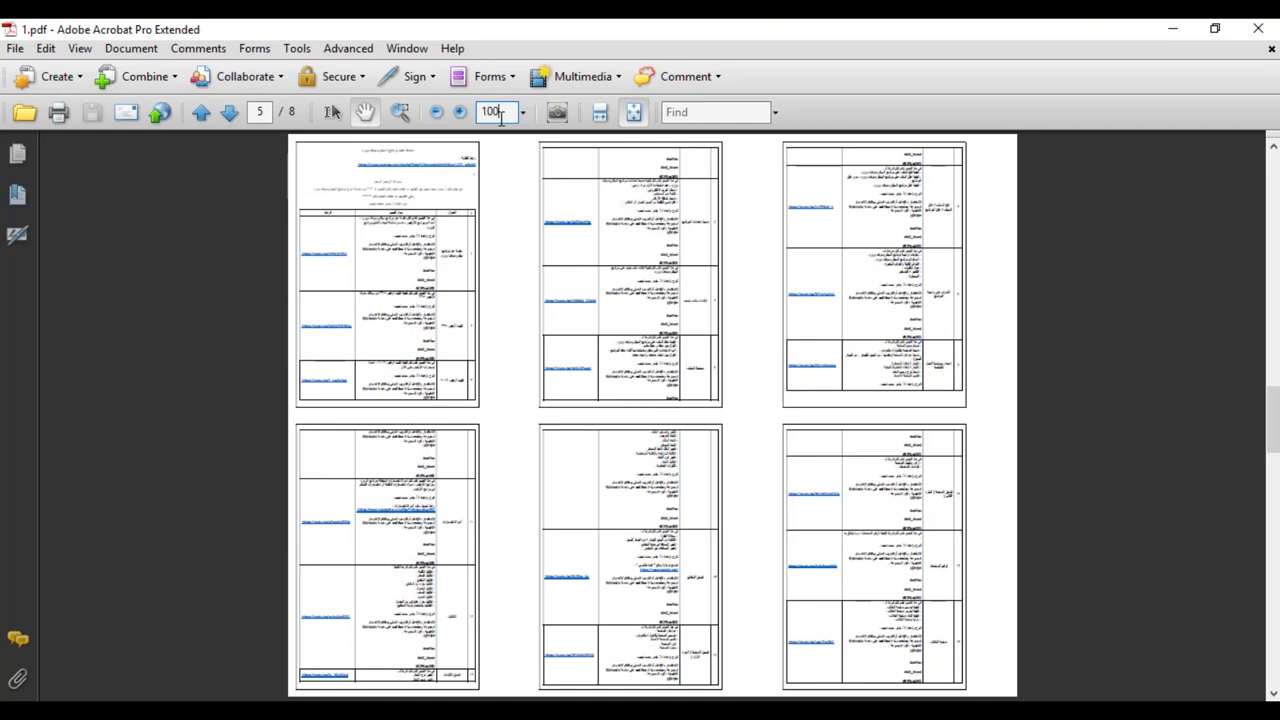
key("Return")
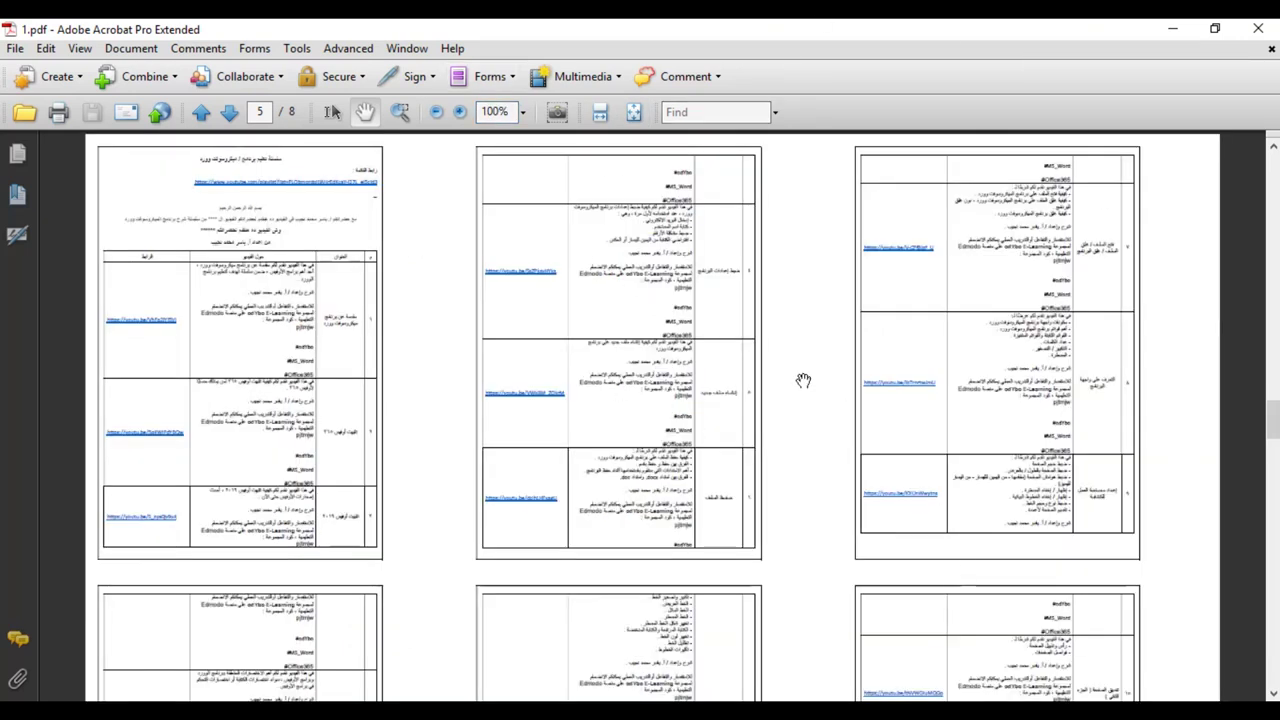
left_click(598, 118)
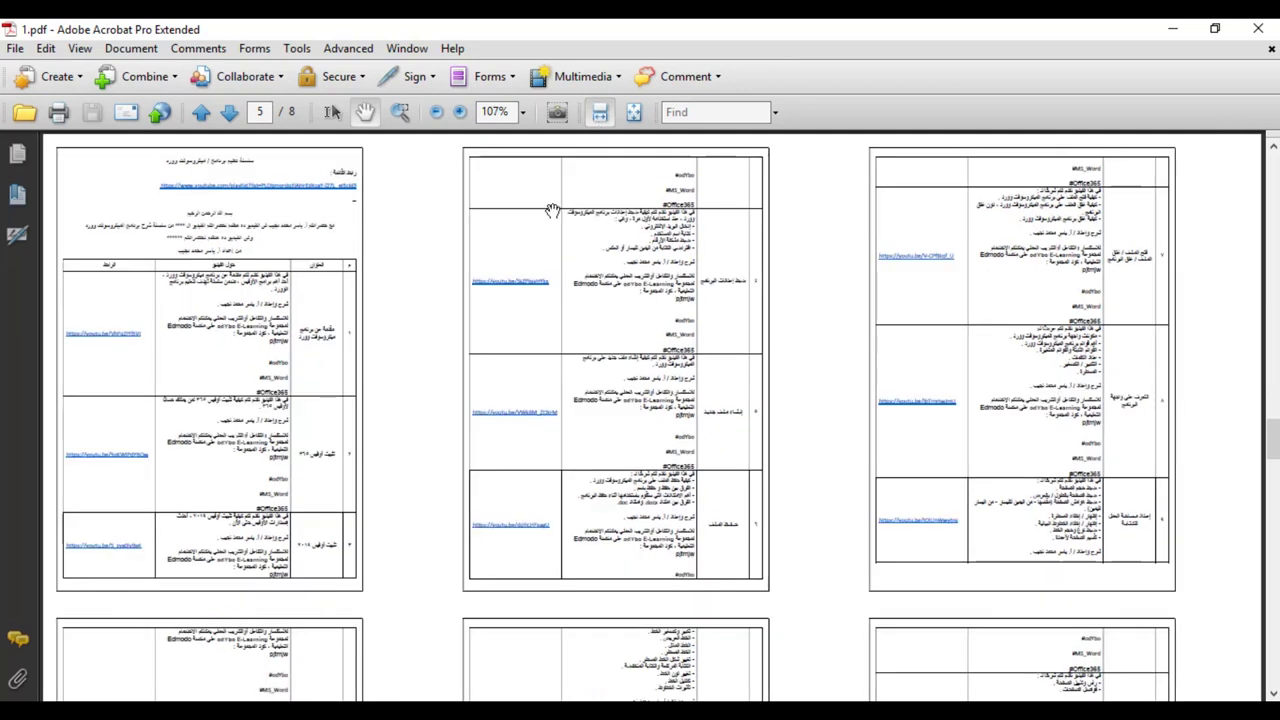
left_click(460, 113)
left_click(460, 113)
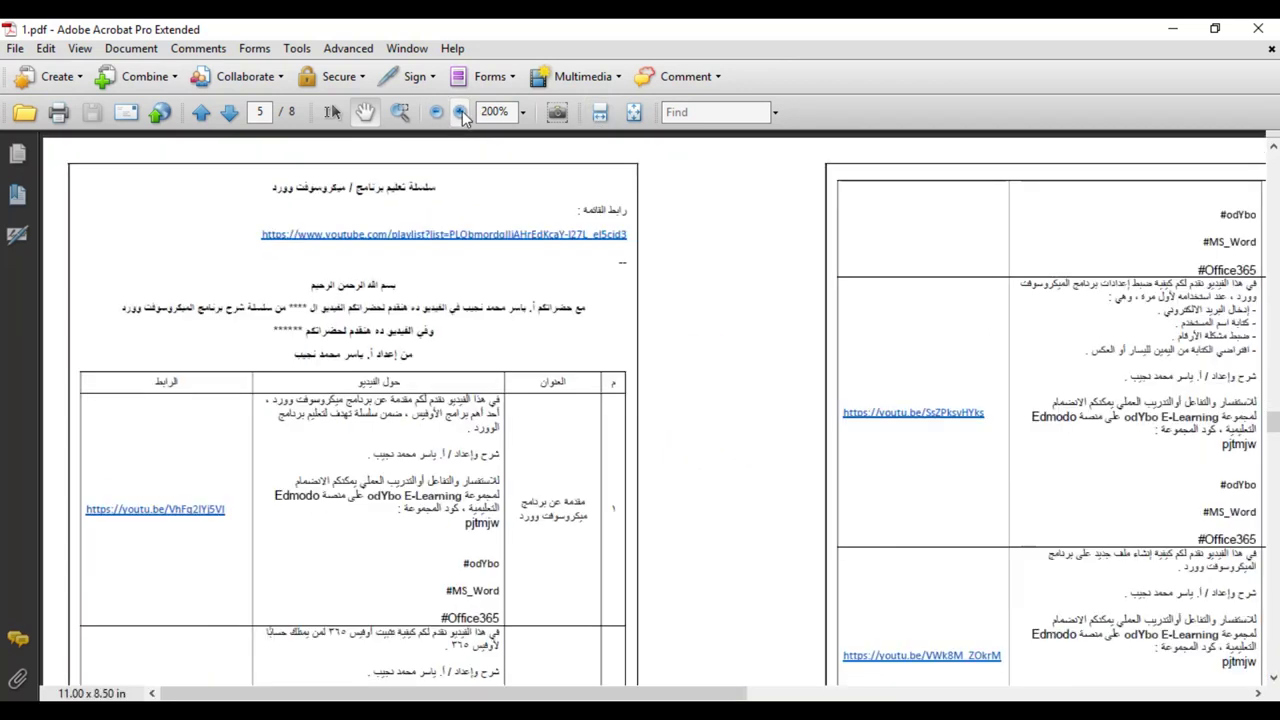
Step: Pan across sheet 5 to inspect the Office 2019 row, page break and lower table rows
scroll(539, 572, "down", 5)
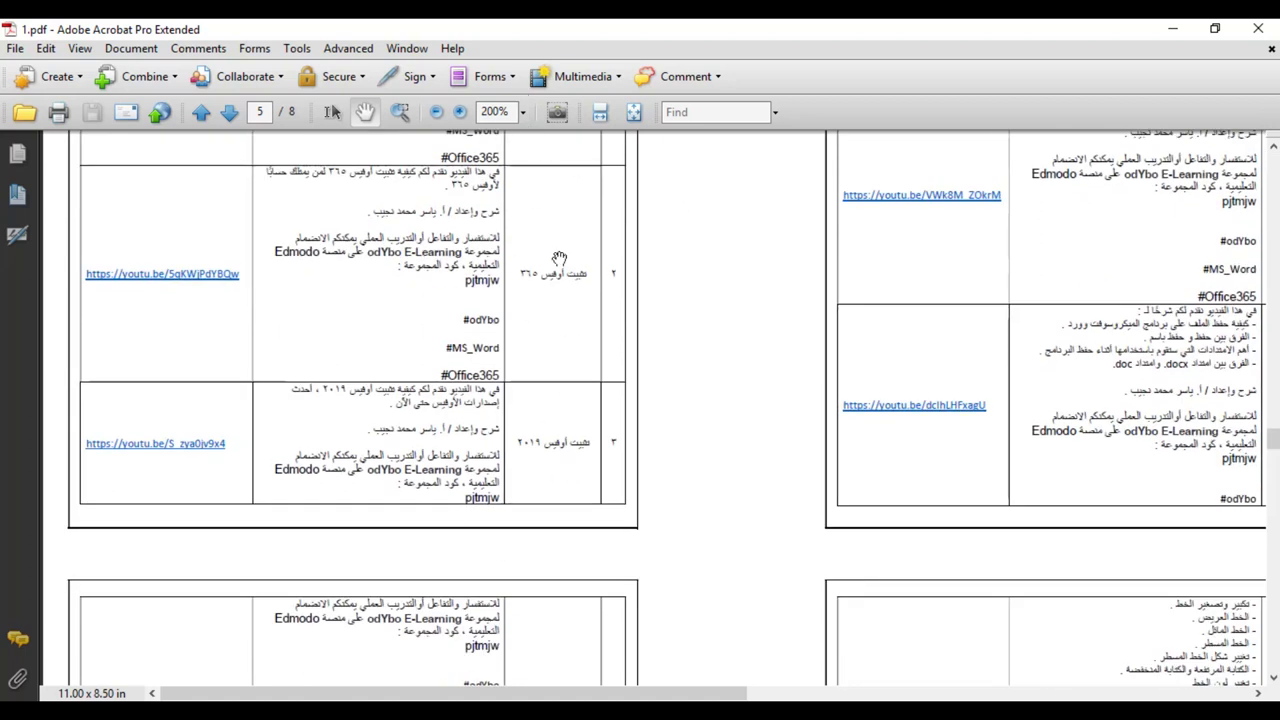
left_click_drag(605, 438, 601, 162)
mouse_move(1043, 506)
left_mouse_down()
mouse_move(648, 350)
mouse_move(608, 194)
left_mouse_up()
mouse_move(631, 244)
left_mouse_down()
mouse_move(608, 486)
mouse_move(766, 508)
left_mouse_up()
left_click_drag(833, 384, 645, 261)
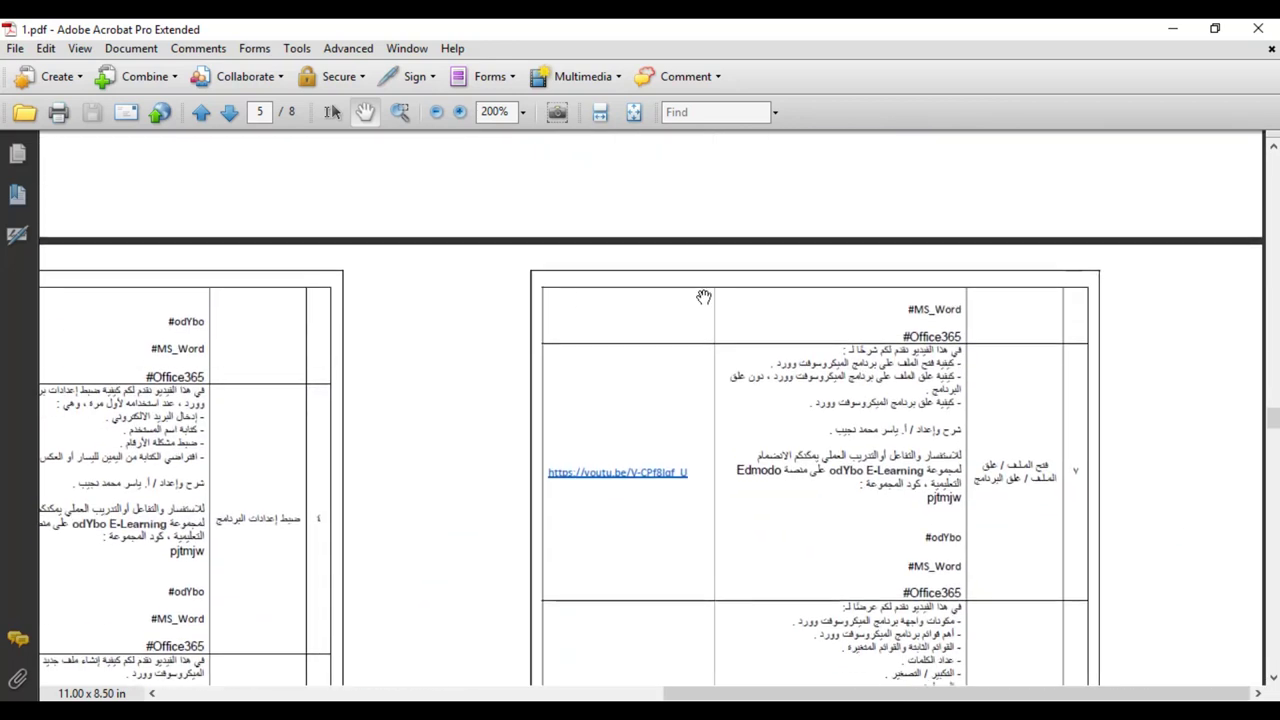
scroll(586, 280, "down", 2)
left_click_drag(927, 265, 990, 243)
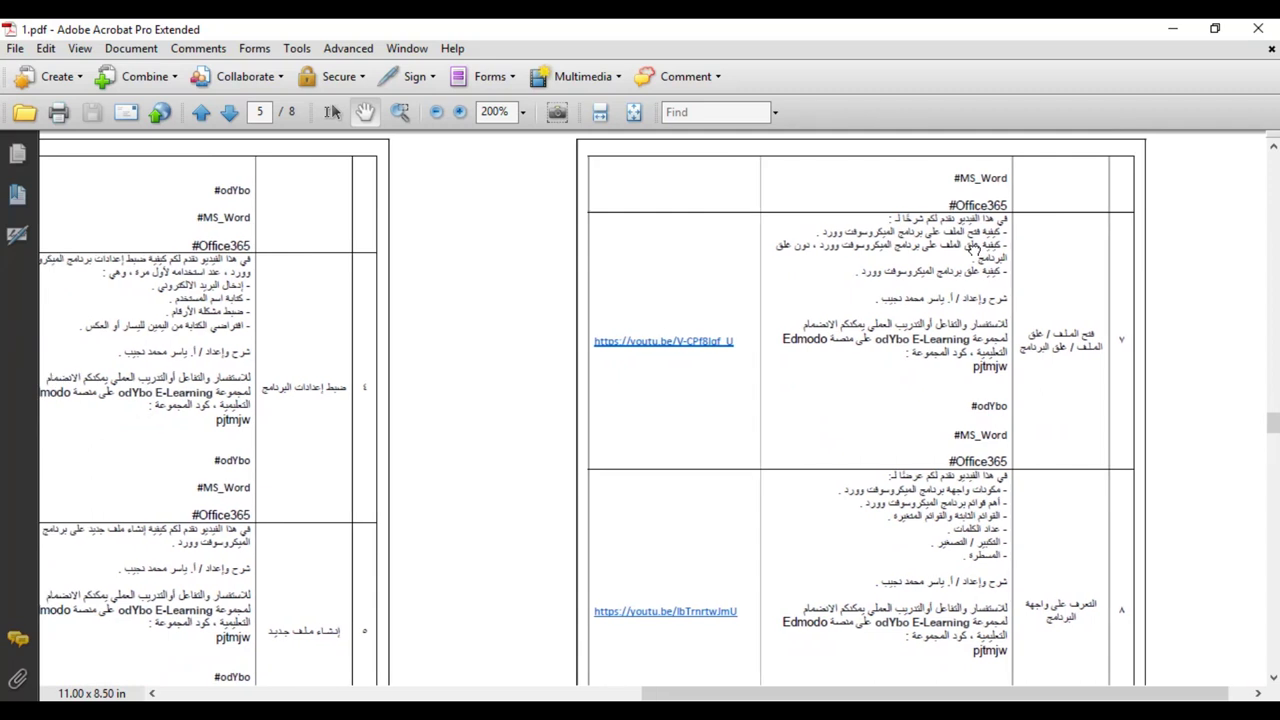